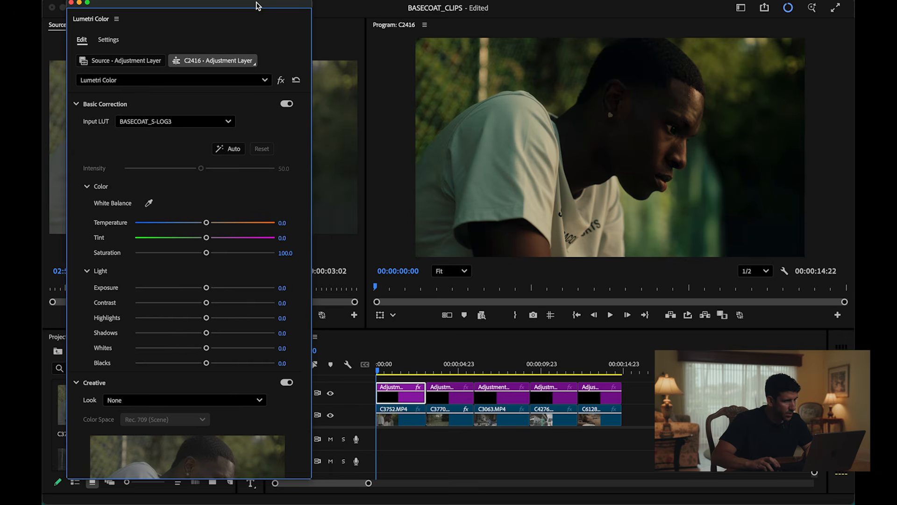
# Step: Toggle the adjustment layer track's output off and on to compare the first clip with and without the LUT
pyautogui.click(331, 394)
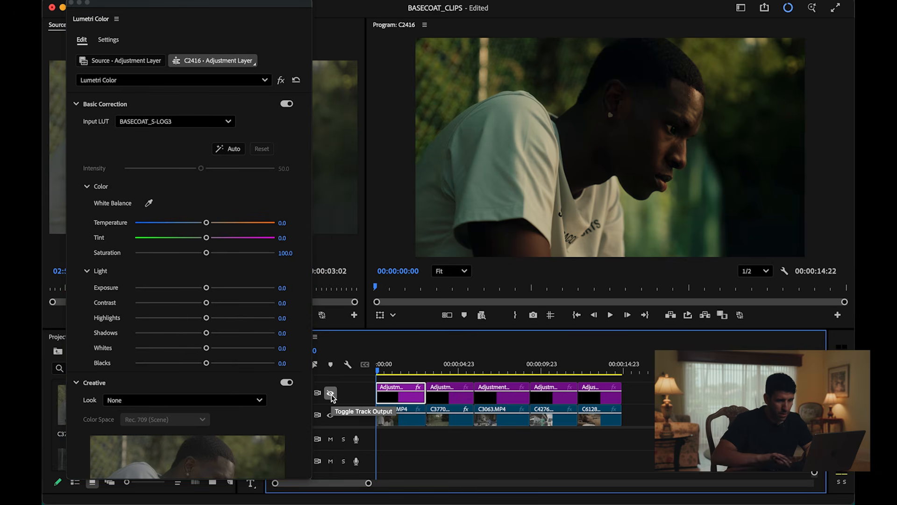
pyautogui.click(331, 394)
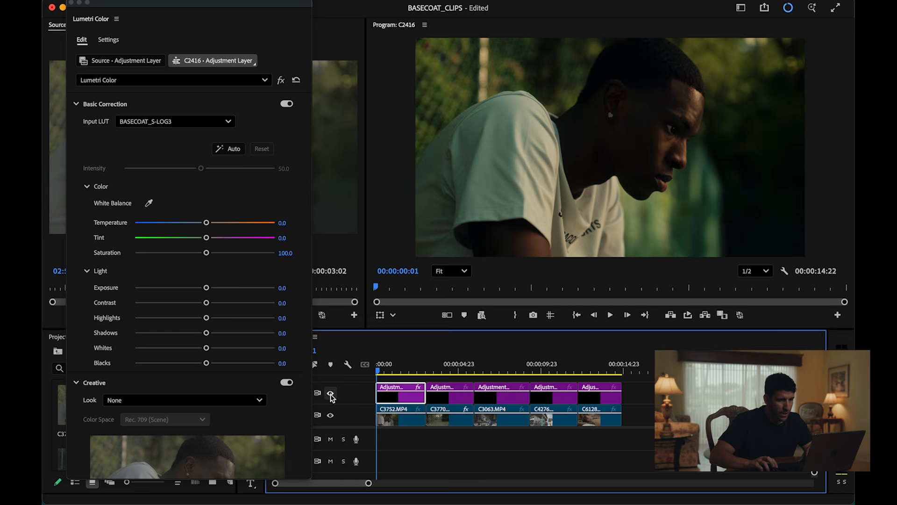
pyautogui.click(331, 394)
pyautogui.click(331, 394)
pyautogui.click(331, 394)
pyautogui.click(331, 394)
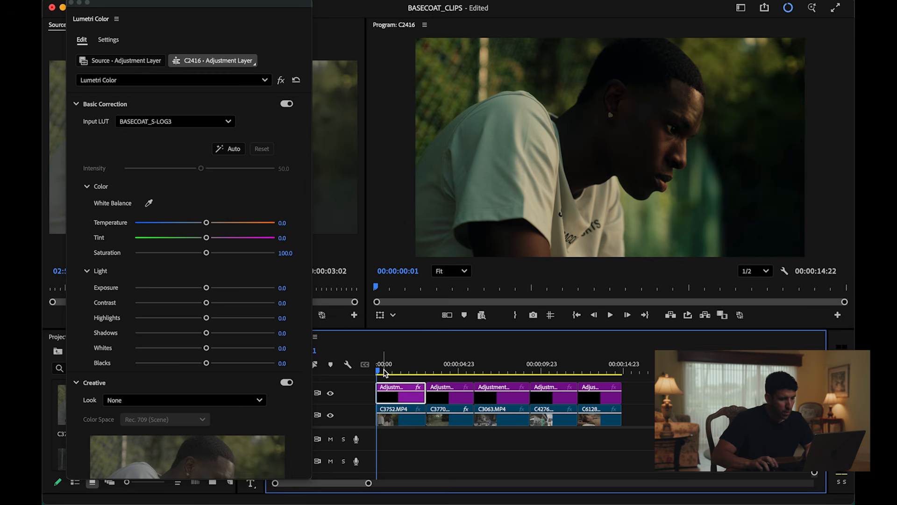
# Step: Raise the exposure of clip C3752.MP4 itself to 0.2 in Lumetri Color
pyautogui.click(404, 420)
pyautogui.moveTo(382, 369); pyautogui.dragTo(389, 371)
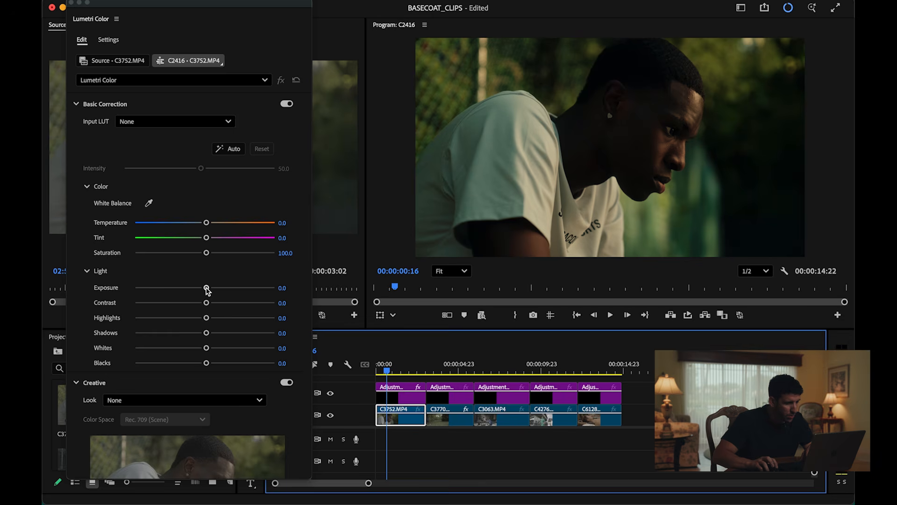
pyautogui.moveTo(208, 289); pyautogui.dragTo(210, 290)
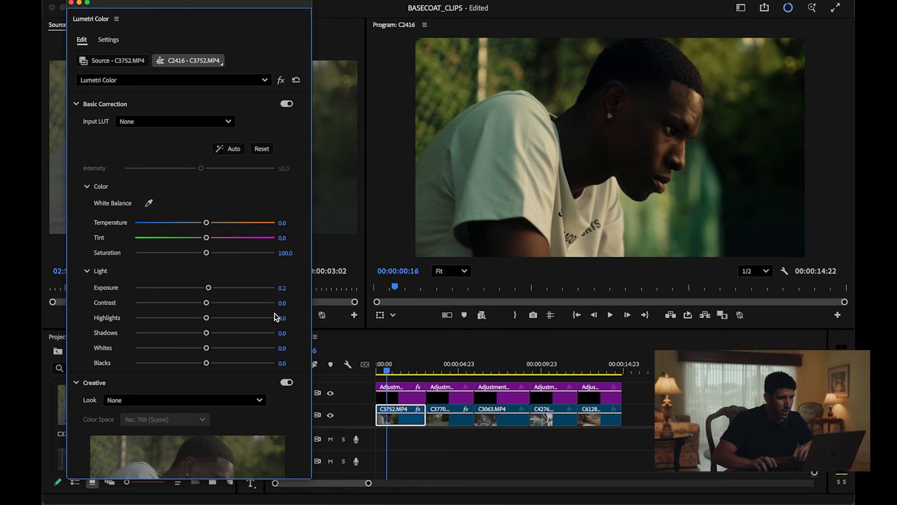
# Step: Sample the man's skin hue for the Hue vs Sat curve, slightly lower its saturation, and play back clip C3752.MP4
pyautogui.scroll(-12, 295, 322)
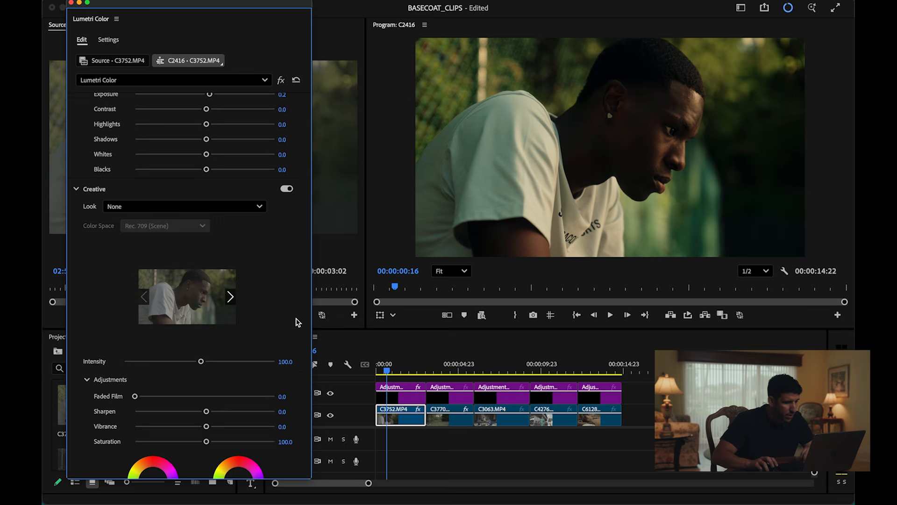
pyautogui.scroll(-3, 292, 292)
pyautogui.click(266, 291)
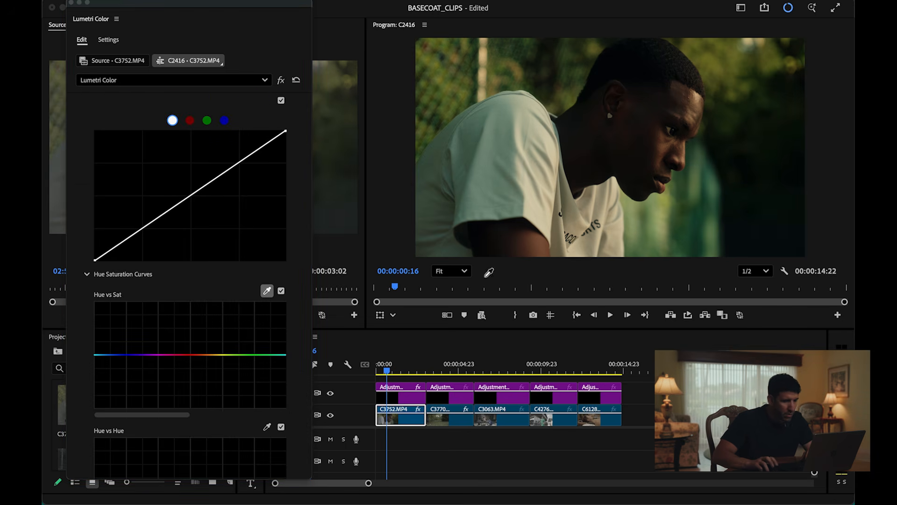
pyautogui.click(660, 138)
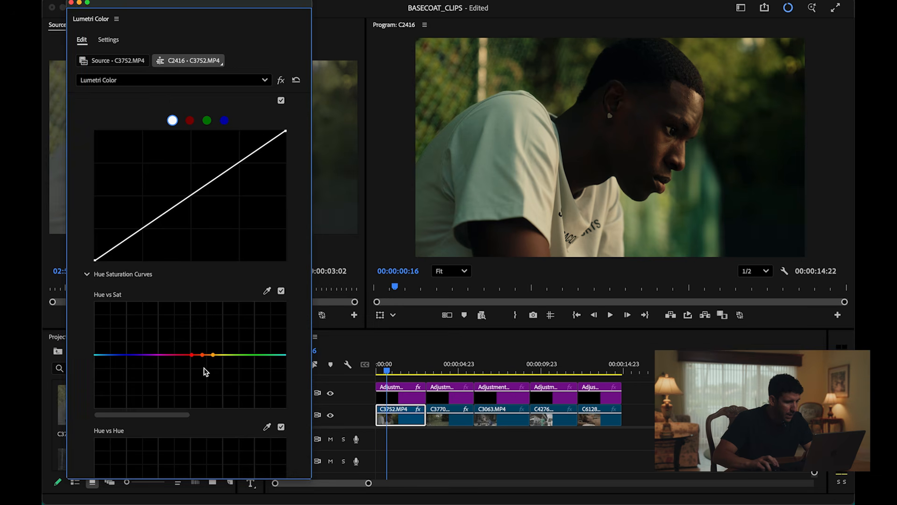
pyautogui.moveTo(201, 355); pyautogui.dragTo(203, 362)
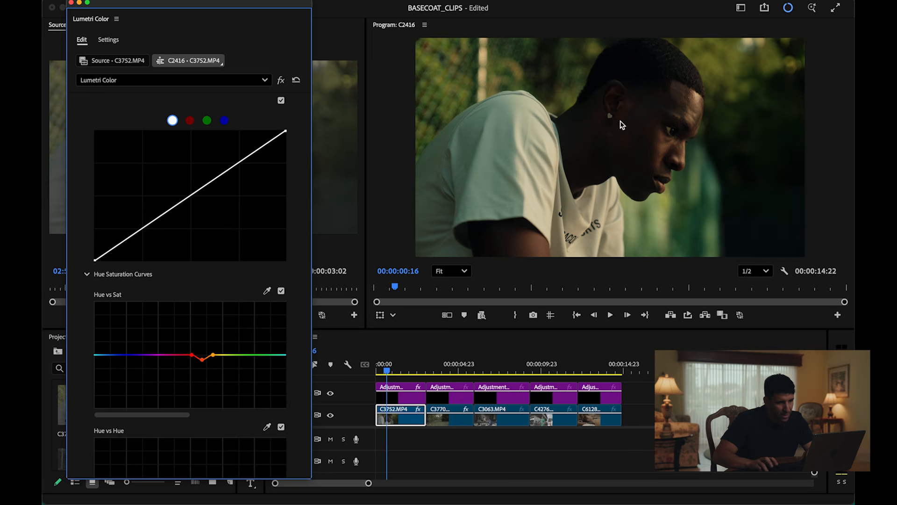
pyautogui.moveTo(386, 372); pyautogui.dragTo(383, 372)
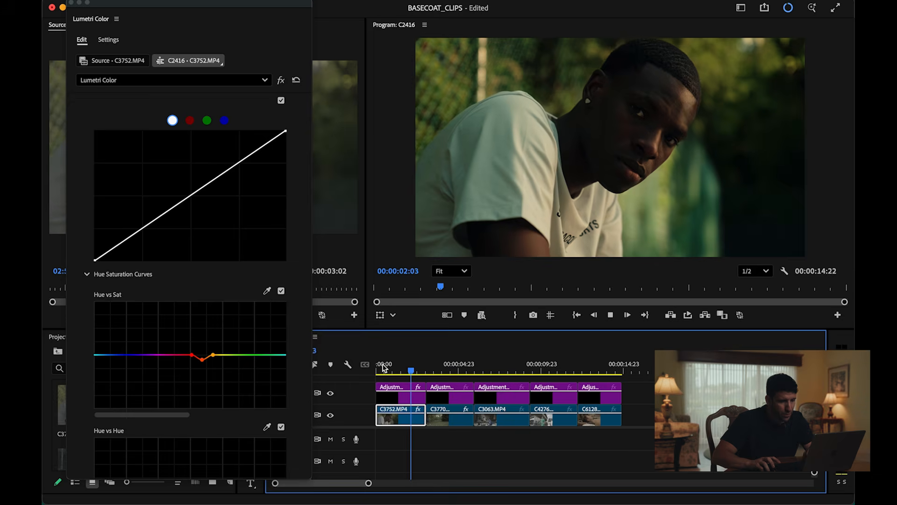
pyautogui.press('space')
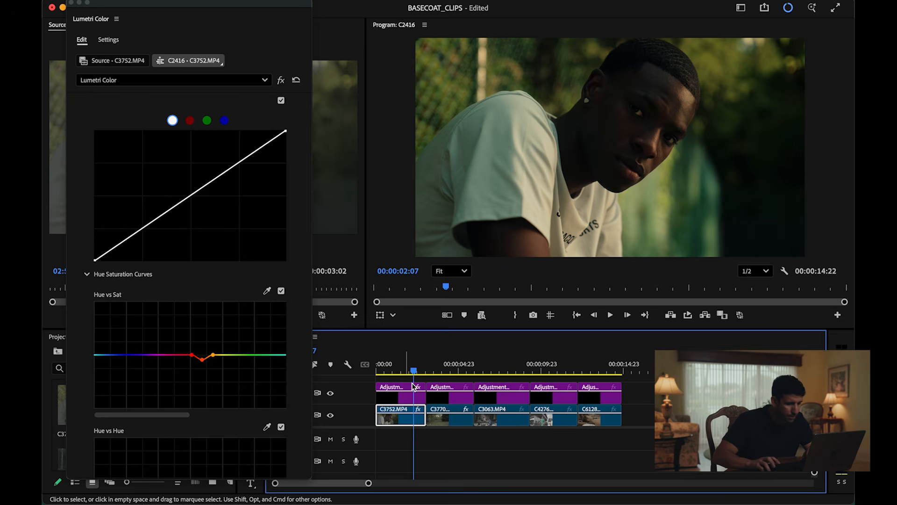
# Step: Apply BASECOAT_S-LOG3.cube as the input LUT on the adjustment layer above C3770.MP4, and compare the shot with and without it
pyautogui.click(441, 370)
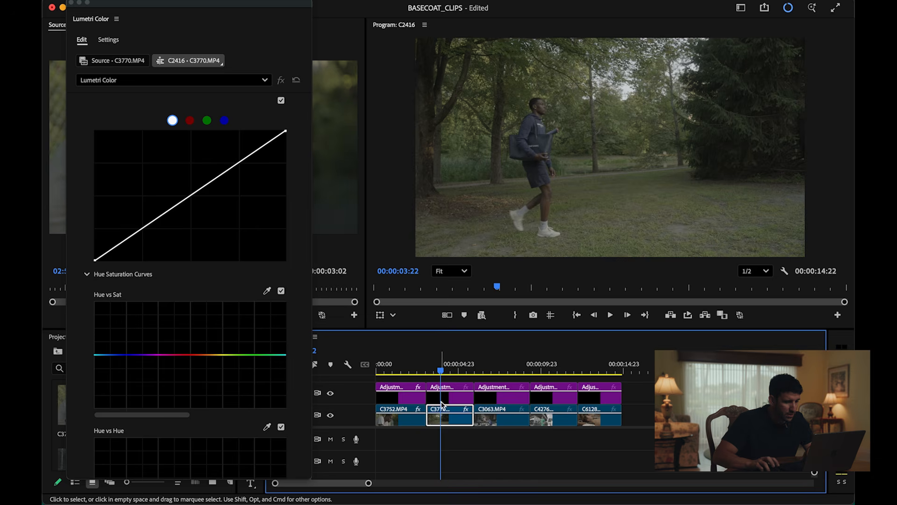
pyautogui.click(454, 397)
pyautogui.scroll(10, 295, 330)
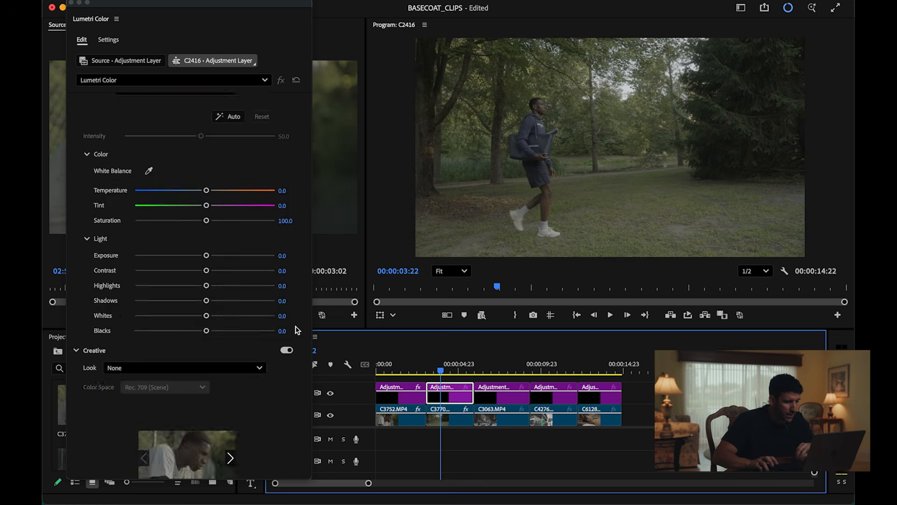
pyautogui.click(197, 122)
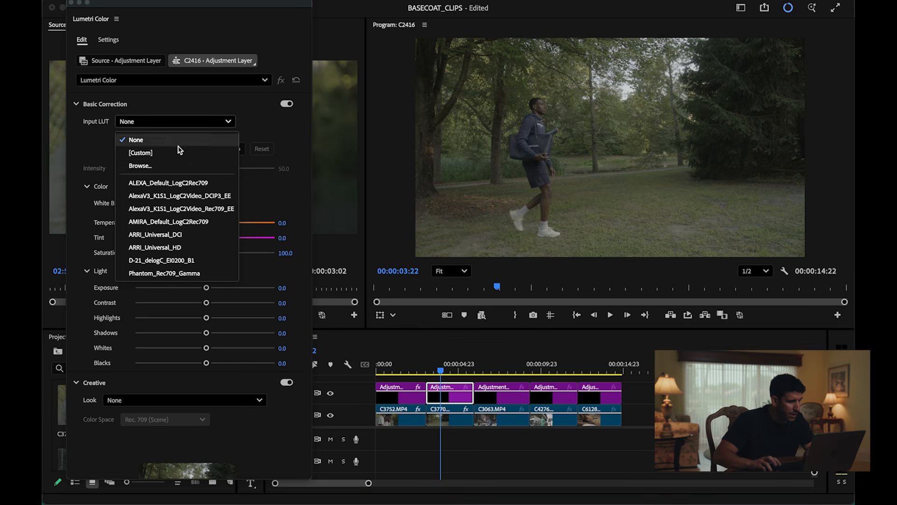
pyautogui.click(140, 166)
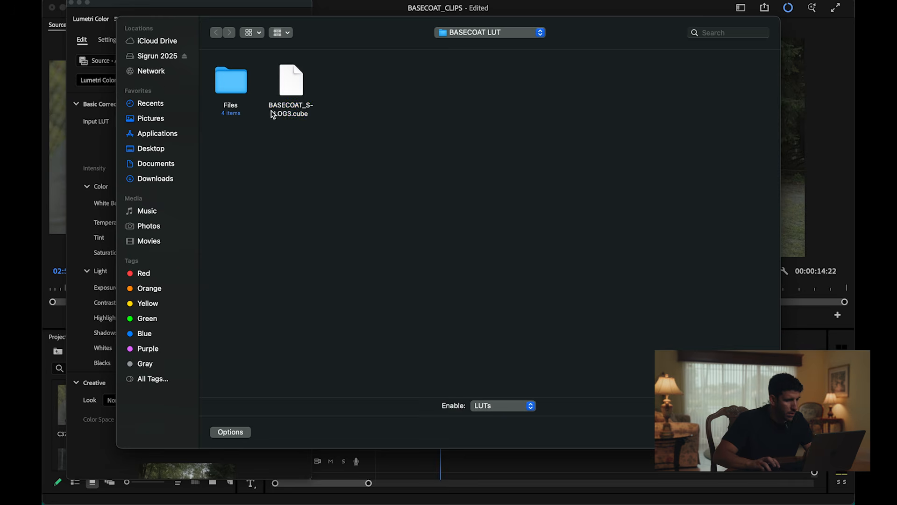
pyautogui.click(294, 108)
pyautogui.press('Return')
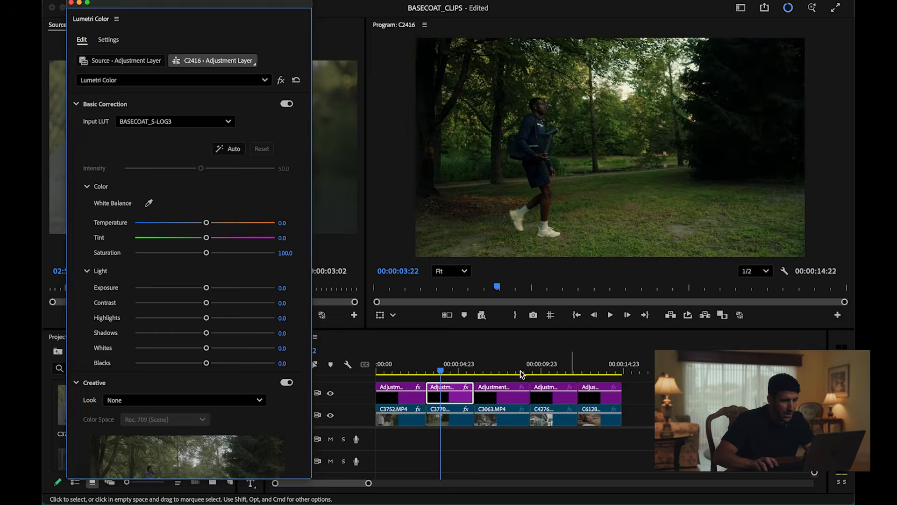
pyautogui.click(331, 393)
pyautogui.click(330, 393)
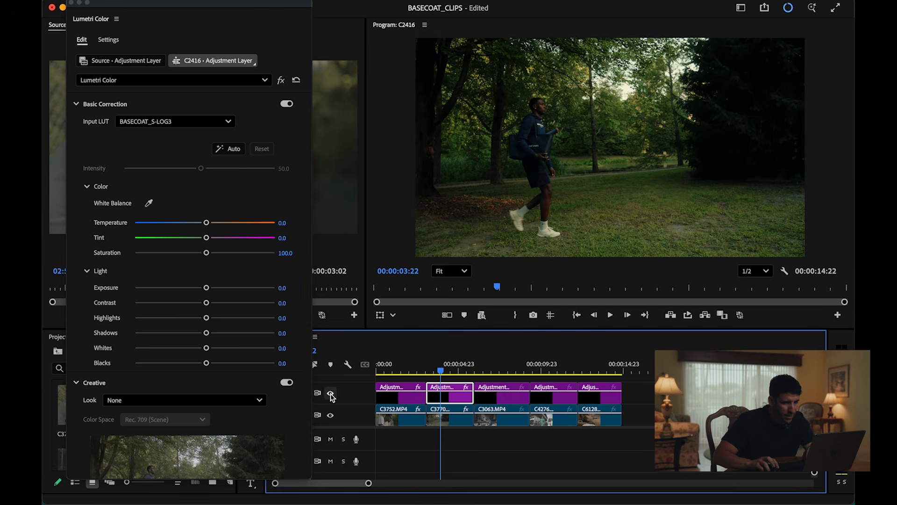
# Step: Set the exposure of clip C3770.MP4 to 0.2, slightly lower its shadows, and review the shot from near its start
pyautogui.click(459, 420)
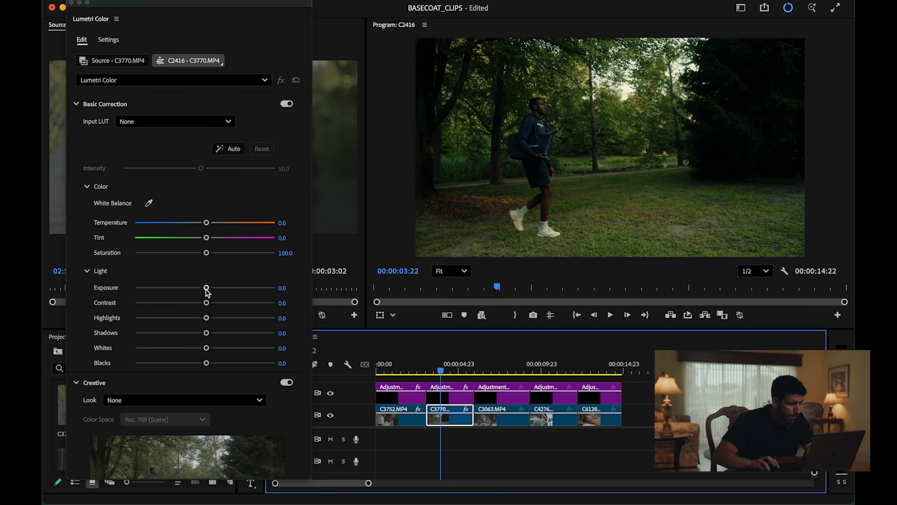
pyautogui.moveTo(207, 288); pyautogui.dragTo(208, 289)
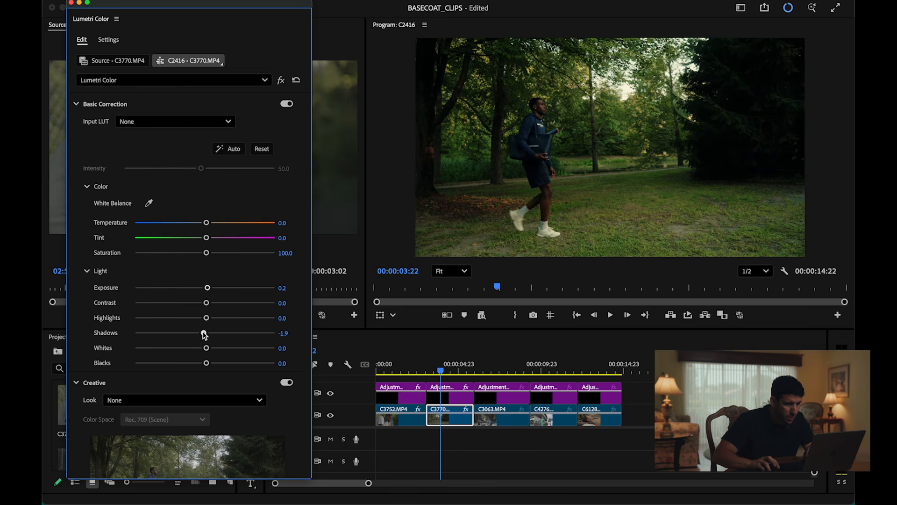
pyautogui.click(436, 372)
pyautogui.moveTo(435, 372); pyautogui.dragTo(433, 372)
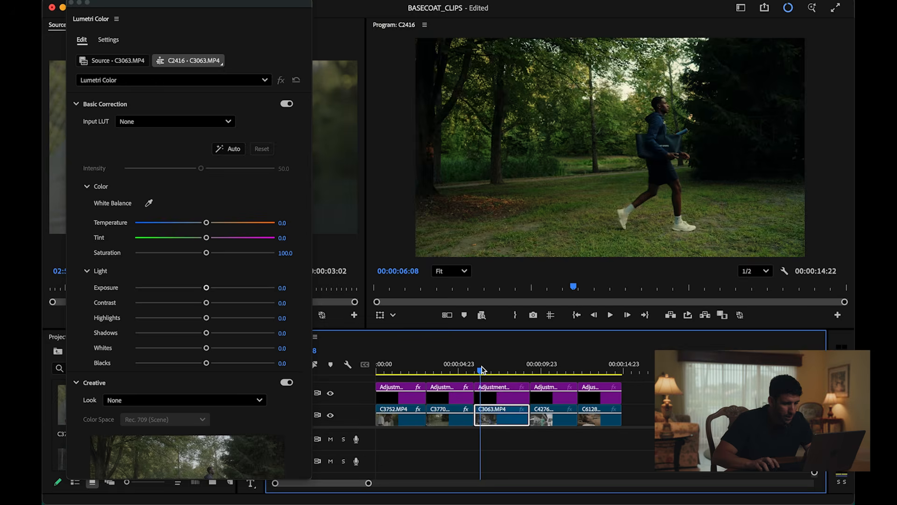
# Step: Apply BASECOAT_S-LOG3.cube as the input LUT on the adjustment layer above clip C3063.MP4
pyautogui.click(480, 370)
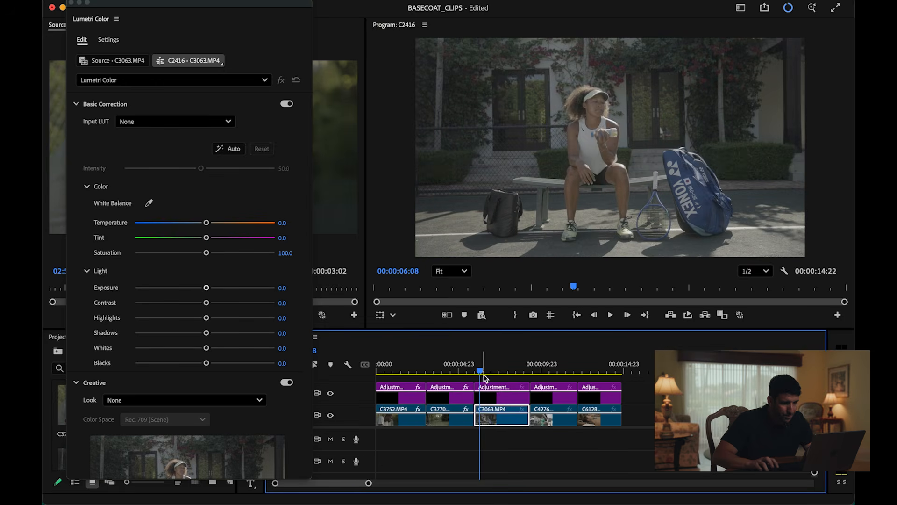
pyautogui.click(492, 400)
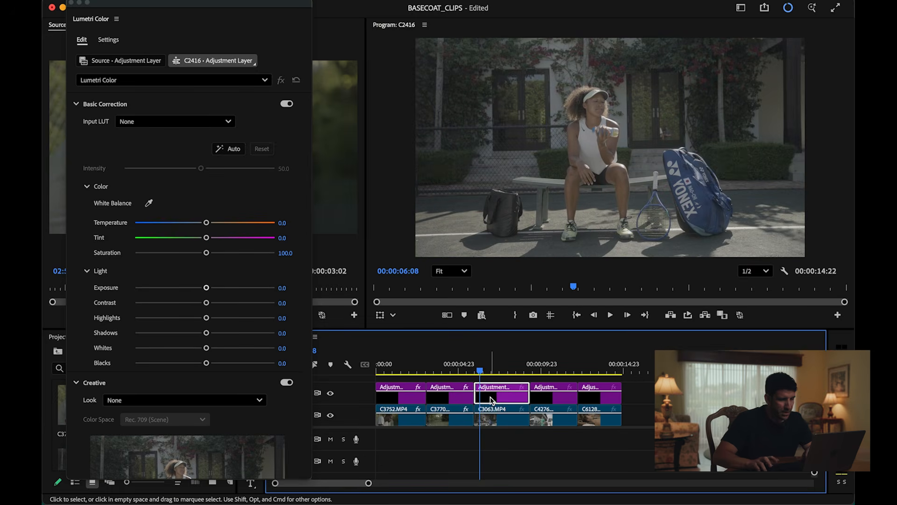
pyautogui.click(188, 123)
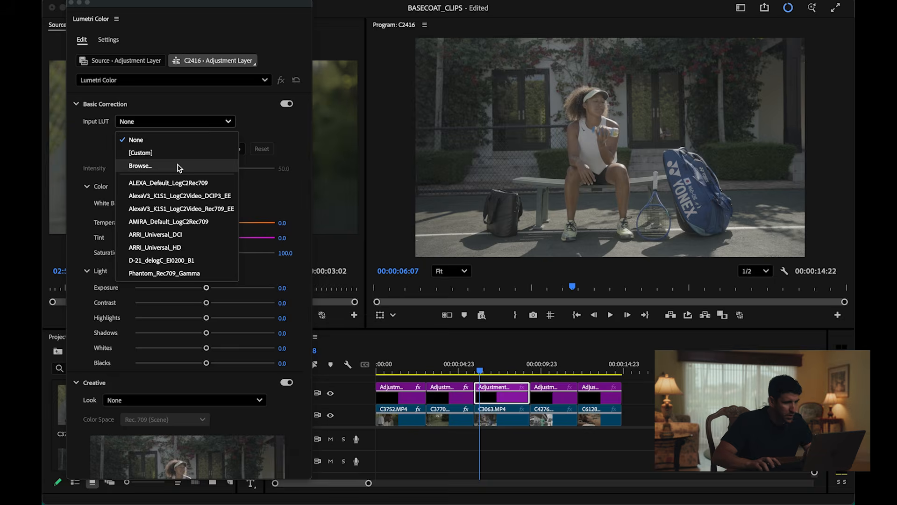
pyautogui.click(140, 166)
pyautogui.click(285, 85)
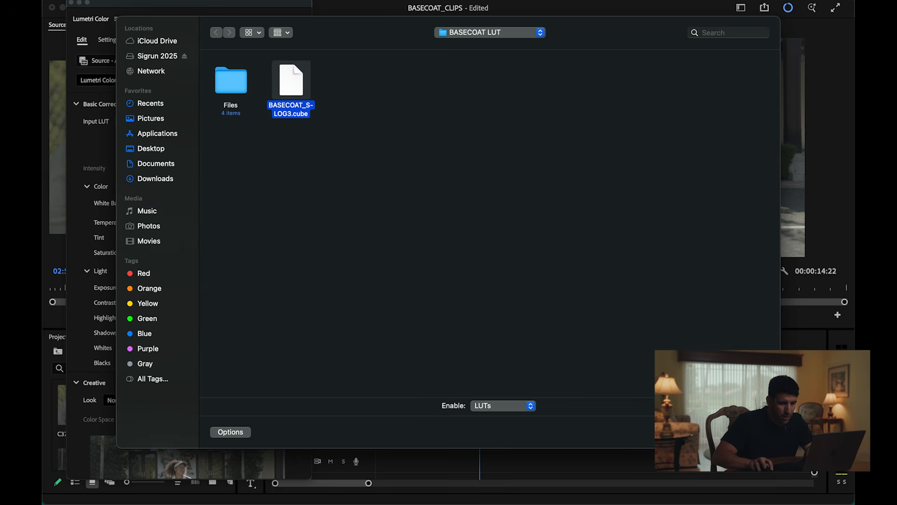
pyautogui.press('Return')
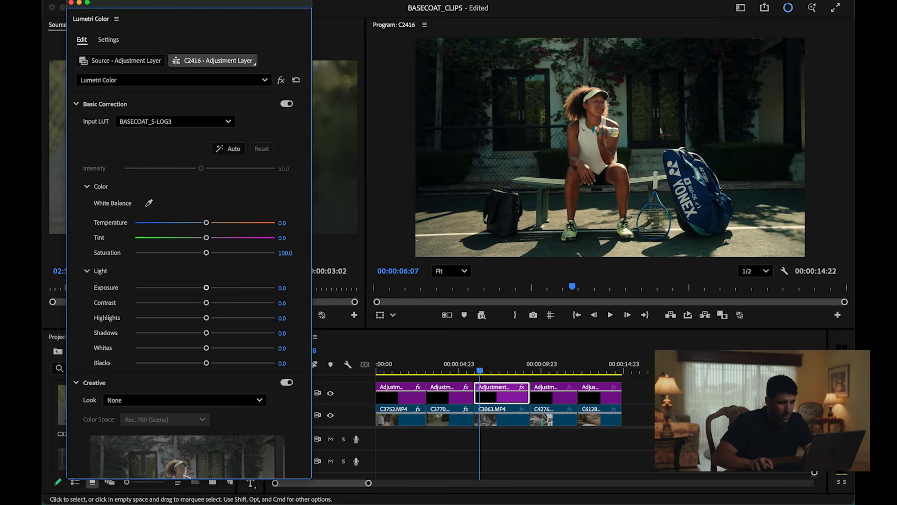
# Step: Lower the shadows of clip C3063.MP4 to -15.7 in Lumetri Color
pyautogui.click(508, 422)
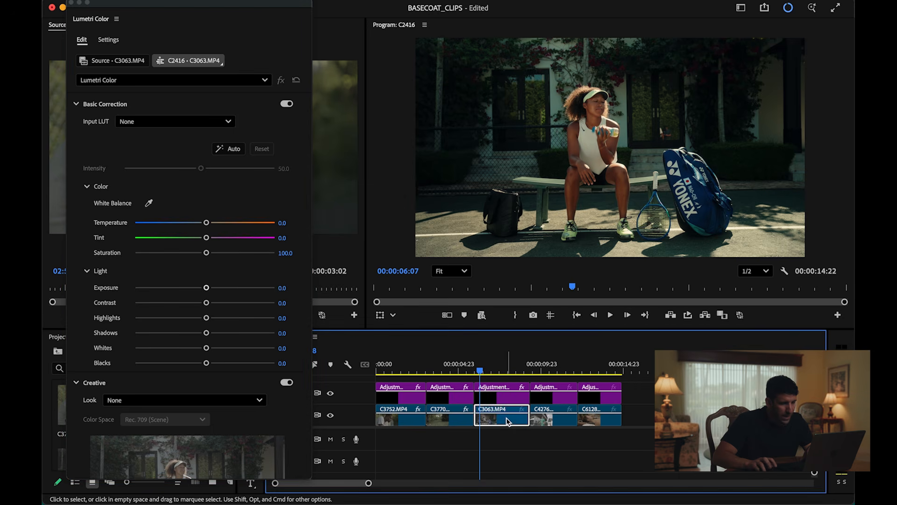
pyautogui.click(207, 334)
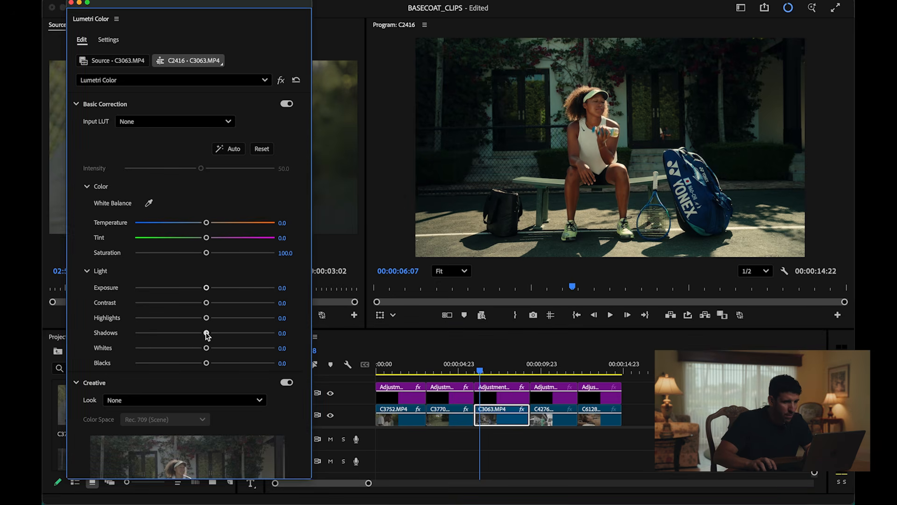
pyautogui.moveTo(207, 334); pyautogui.dragTo(204, 336)
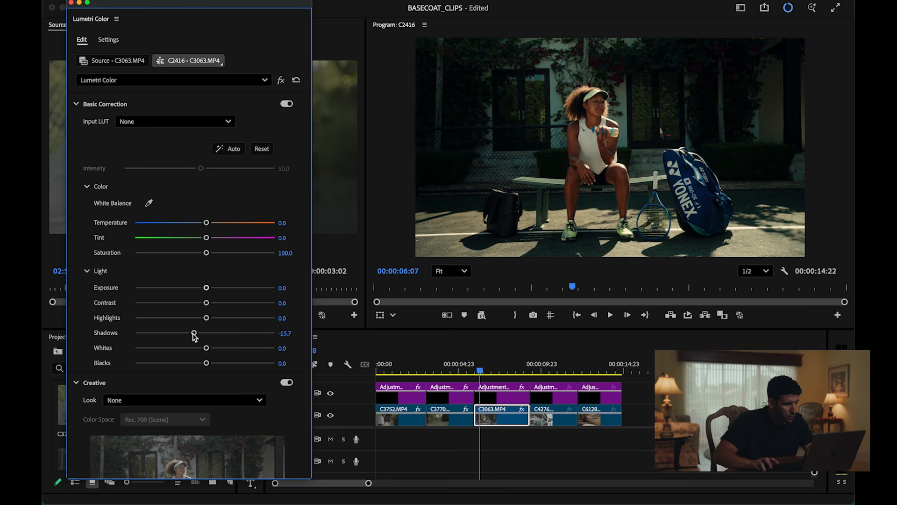
# Step: Sample the tennis player's skin hue for the Hue vs Sat curve and slightly reduce its saturation on clip C3063.MP4
pyautogui.scroll(-10, 300, 313)
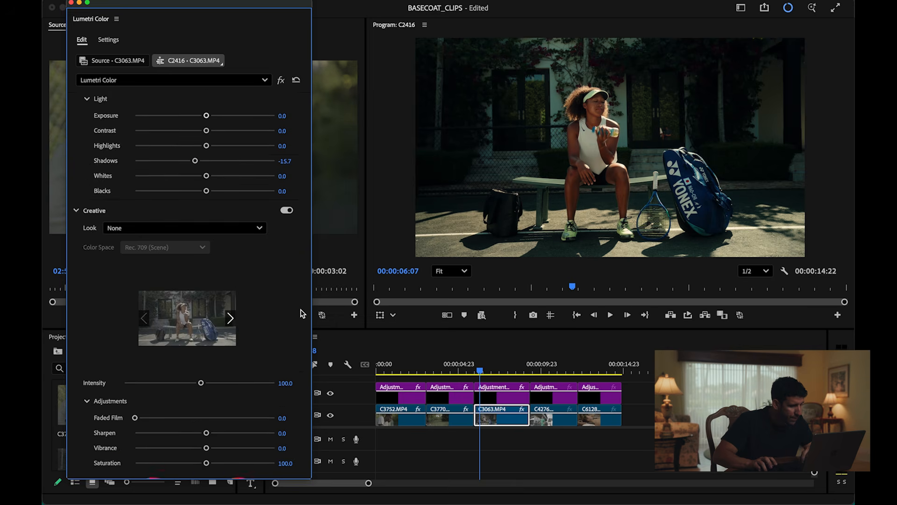
pyautogui.scroll(-10, 300, 313)
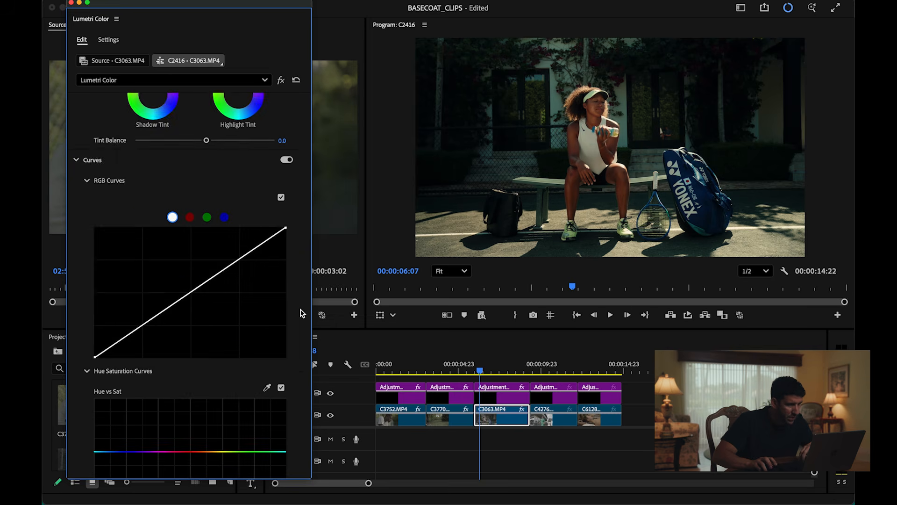
pyautogui.click(266, 249)
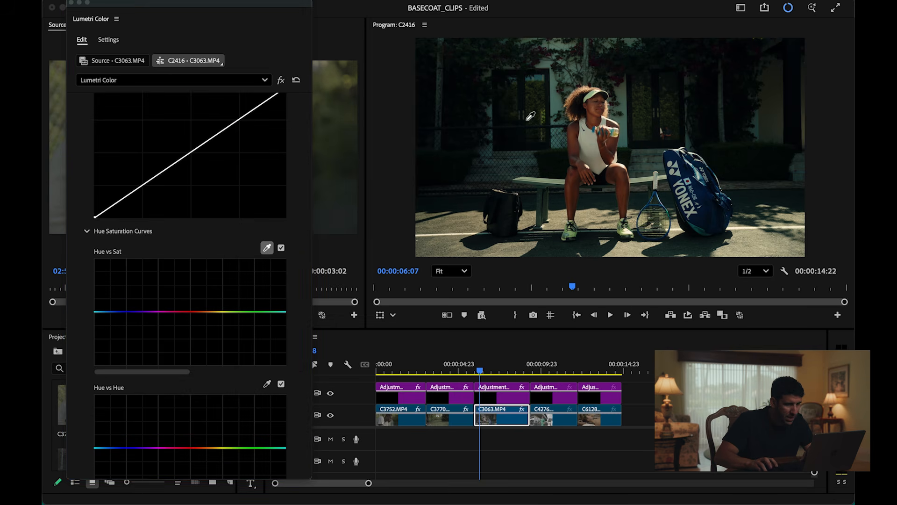
pyautogui.click(599, 105)
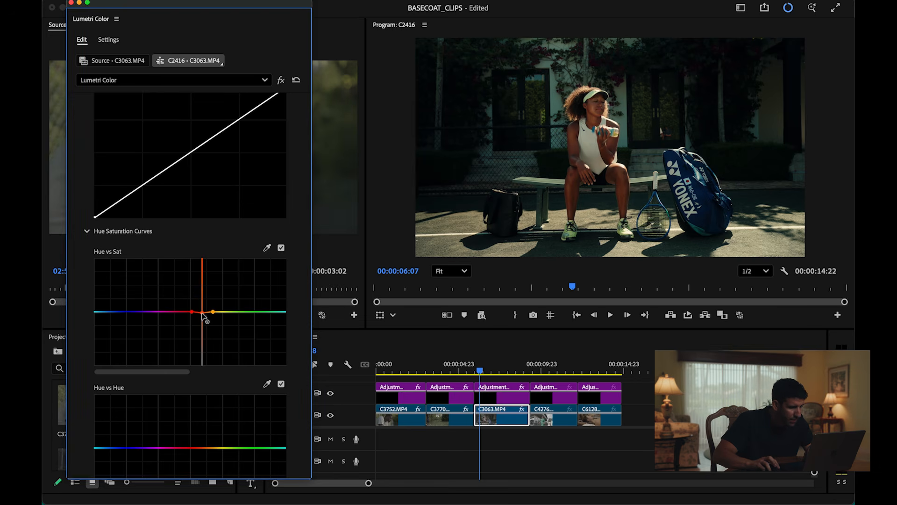
pyautogui.moveTo(202, 317); pyautogui.dragTo(202, 317)
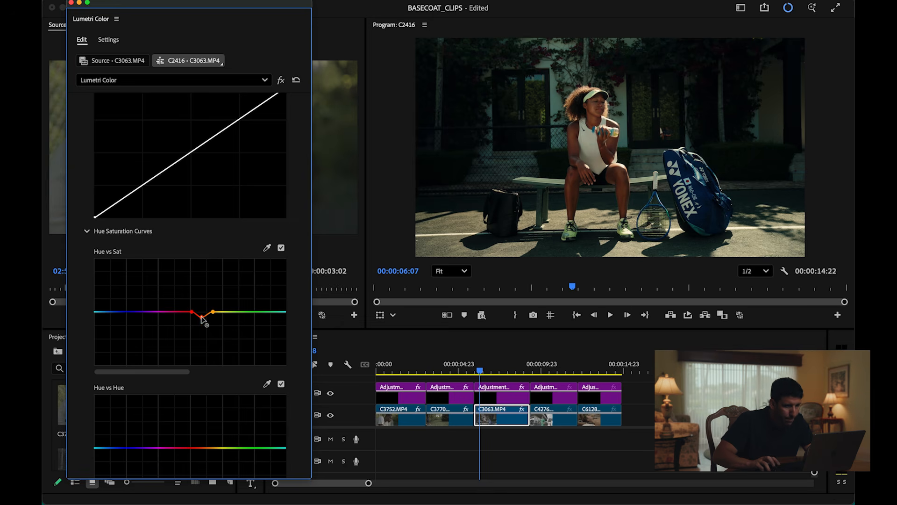
# Step: Close the floating Lumetri Color window and review the graded tennis player shot from about 00:00:07:13
pyautogui.click(73, 2)
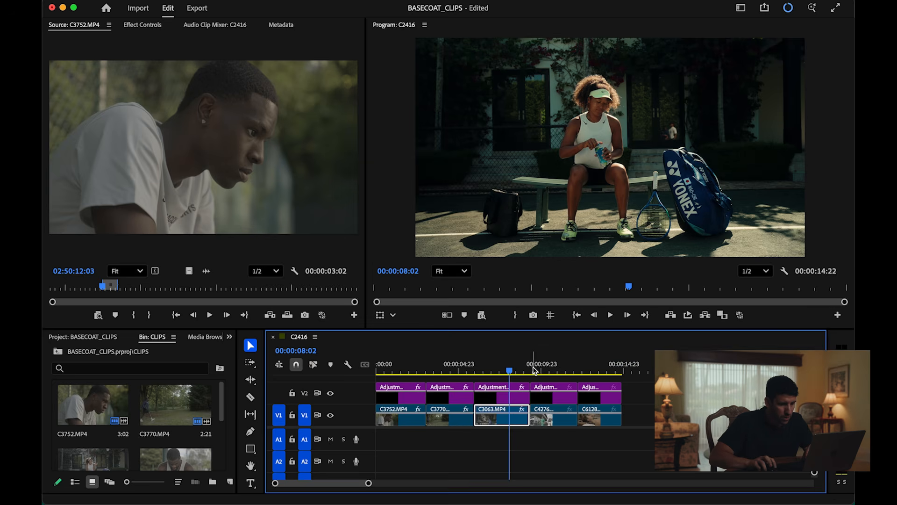
pyautogui.click(500, 372)
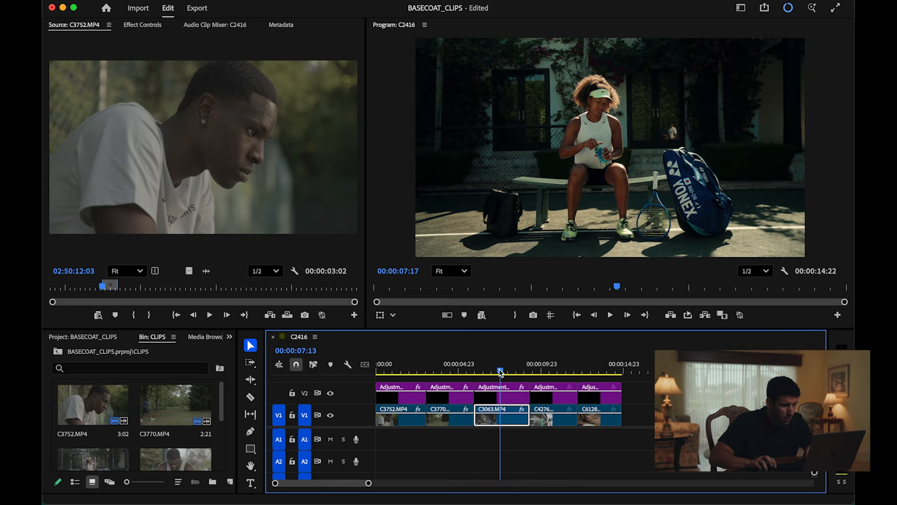
# Step: Play back the graded tennis player shot from near the start of clip C3063.MP4
pyautogui.click(482, 372)
pyautogui.press('space')
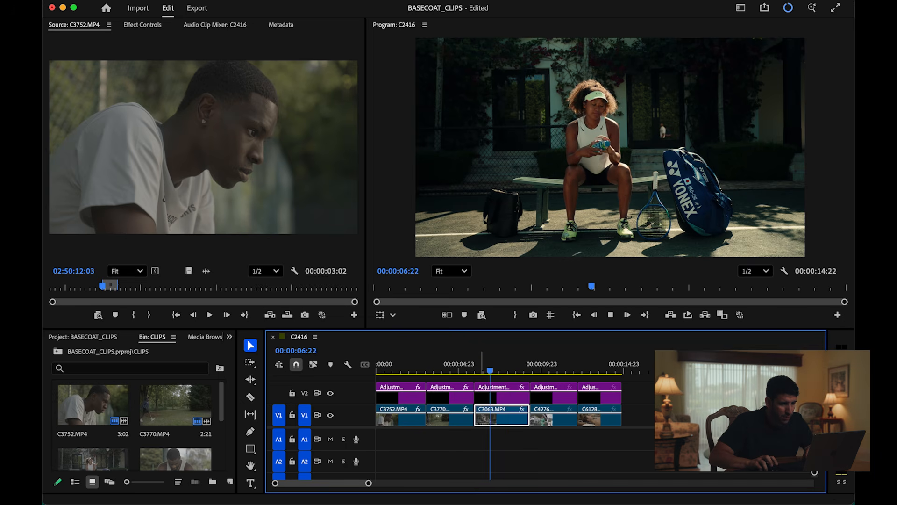
pyautogui.press('space')
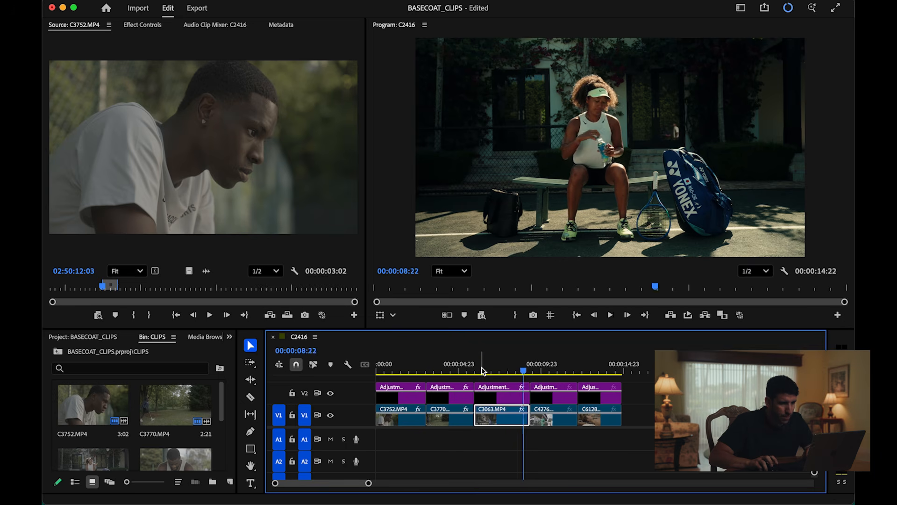
# Step: Apply BASECOAT_S-LOG3.cube as the input LUT on the adjustment layer above clip C4276.MP4
pyautogui.click(532, 370)
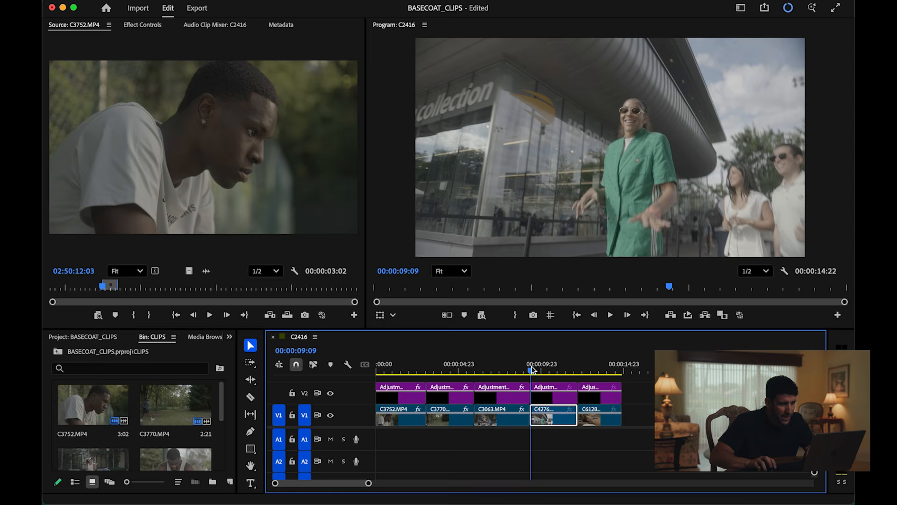
pyautogui.click(549, 400)
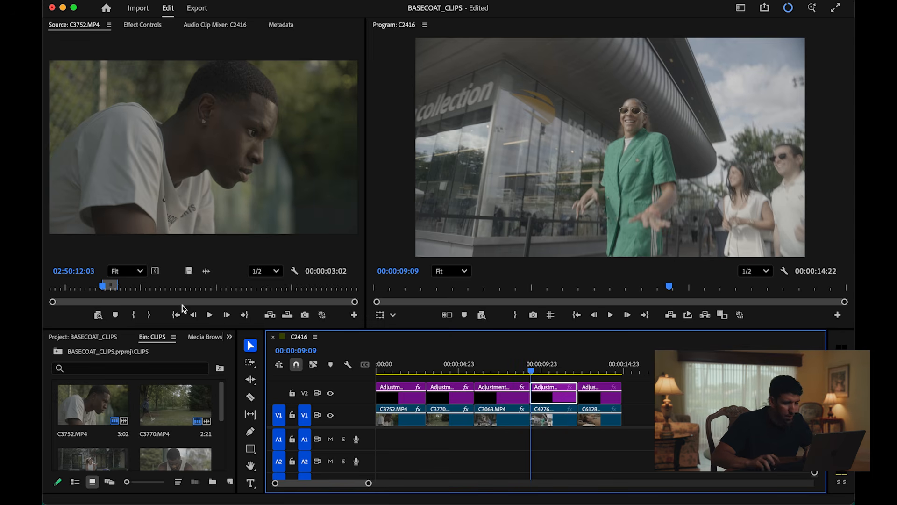
pyautogui.click(509, 0)
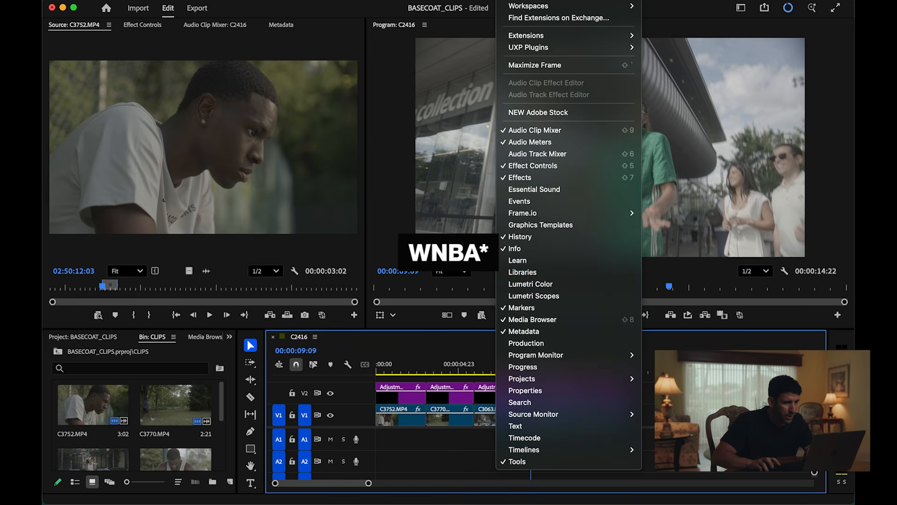
pyautogui.click(541, 285)
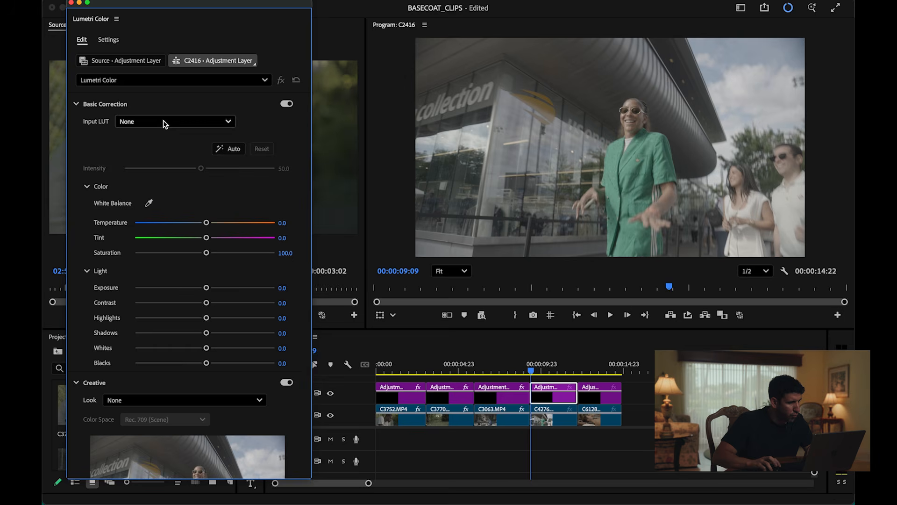
pyautogui.click(164, 120)
pyautogui.click(140, 165)
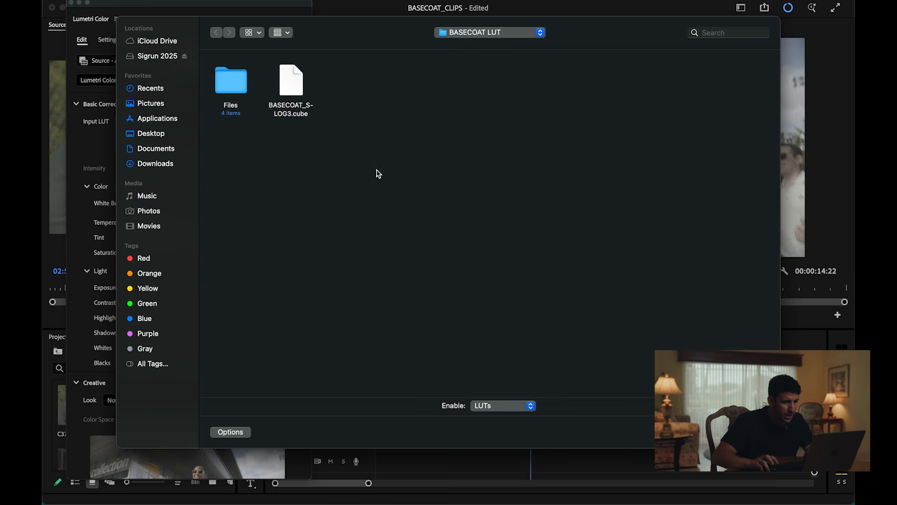
pyautogui.click(284, 84)
pyautogui.press('Return')
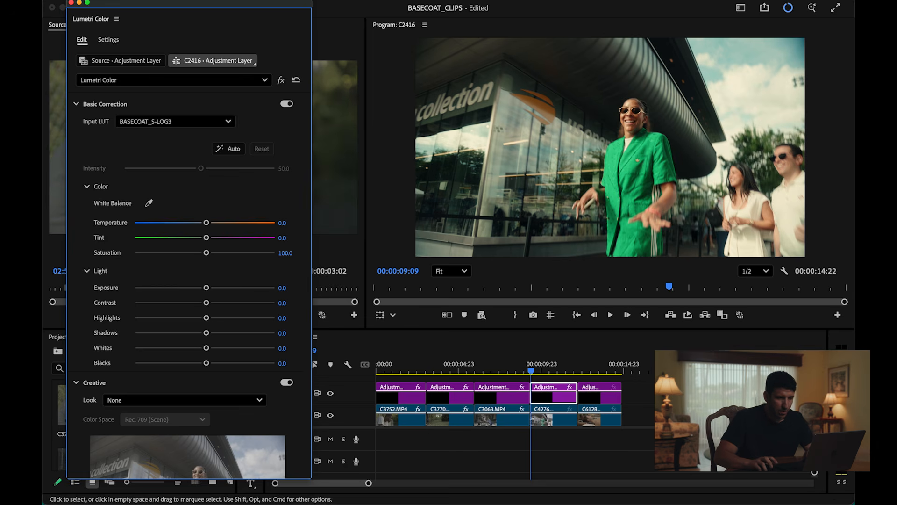
# Step: Lower the shadows of clip C4276.MP4 to -32.6 and slightly reduce its highlights in Lumetri Color
pyautogui.click(542, 419)
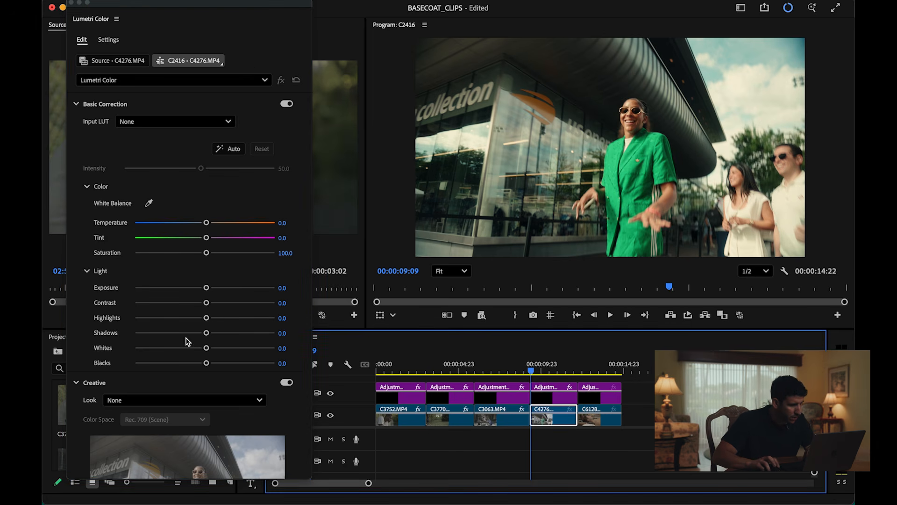
pyautogui.moveTo(206, 333); pyautogui.dragTo(182, 333)
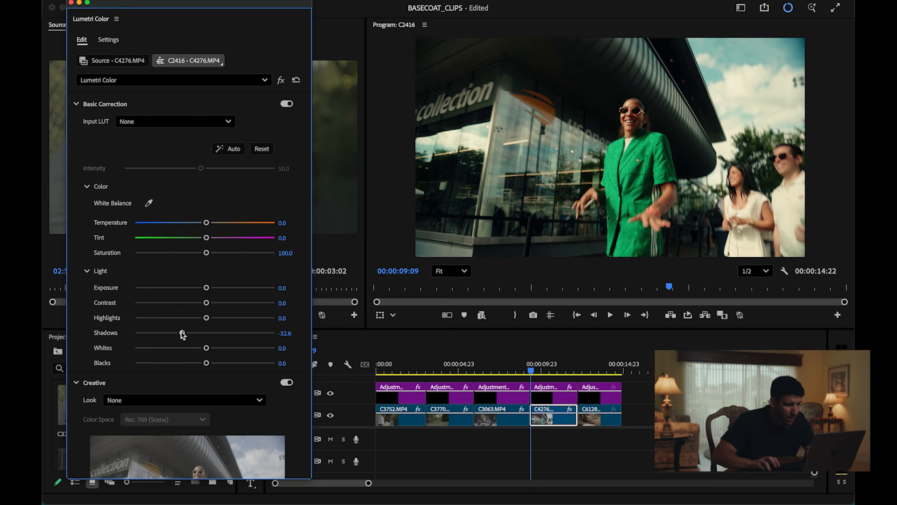
pyautogui.moveTo(206, 320); pyautogui.dragTo(201, 319)
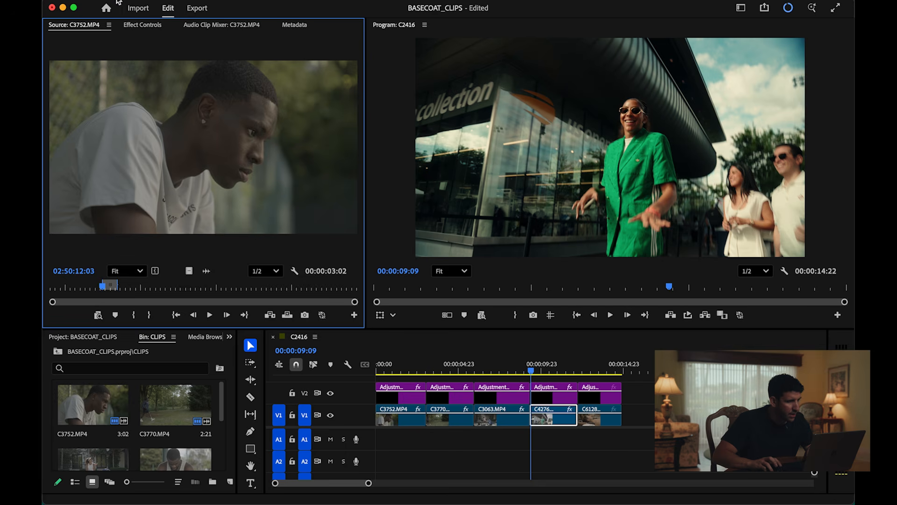
# Step: Set the scale of clip C4276.MP4 to 104.1 and scrub through the shot to check the framing
pyautogui.click(136, 26)
pyautogui.click(572, 444)
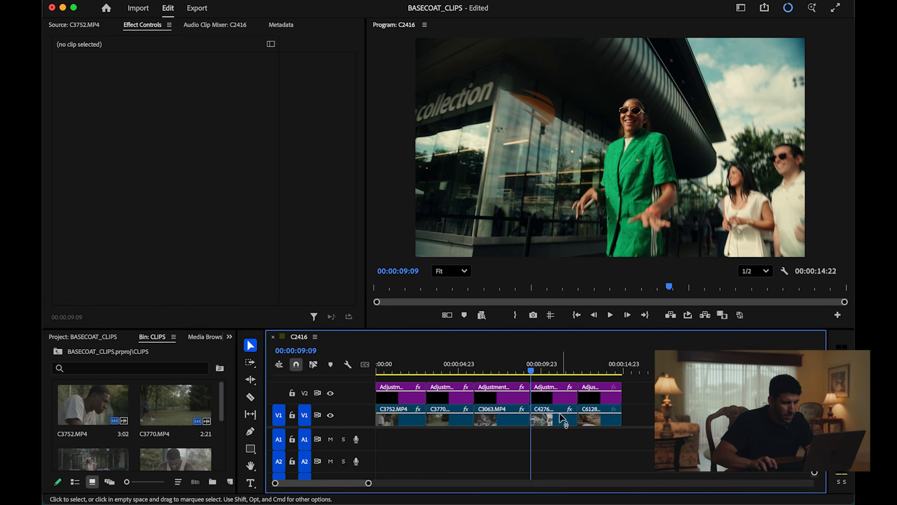
pyautogui.click(561, 419)
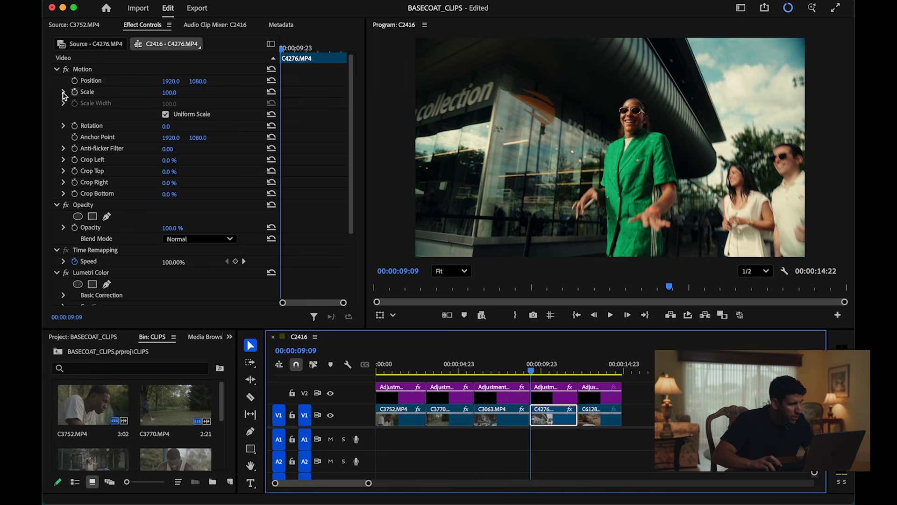
pyautogui.click(63, 93)
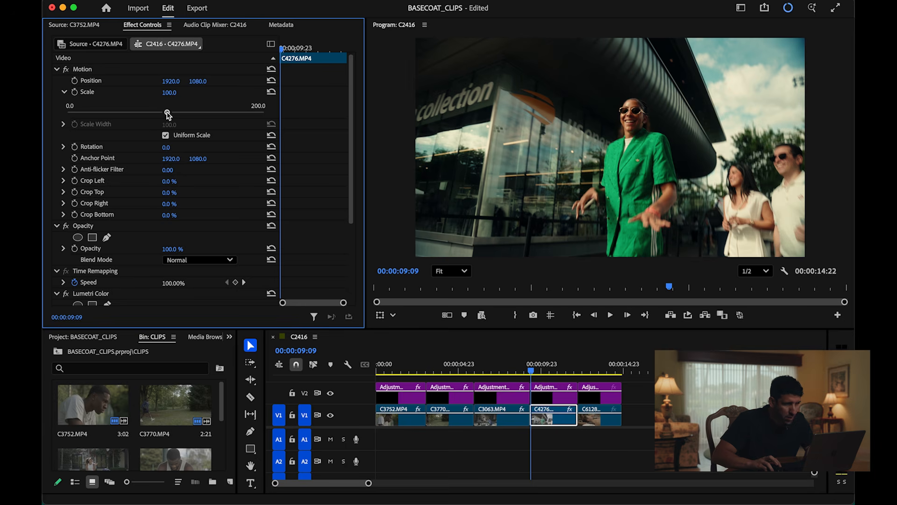
pyautogui.moveTo(168, 114); pyautogui.dragTo(170, 114)
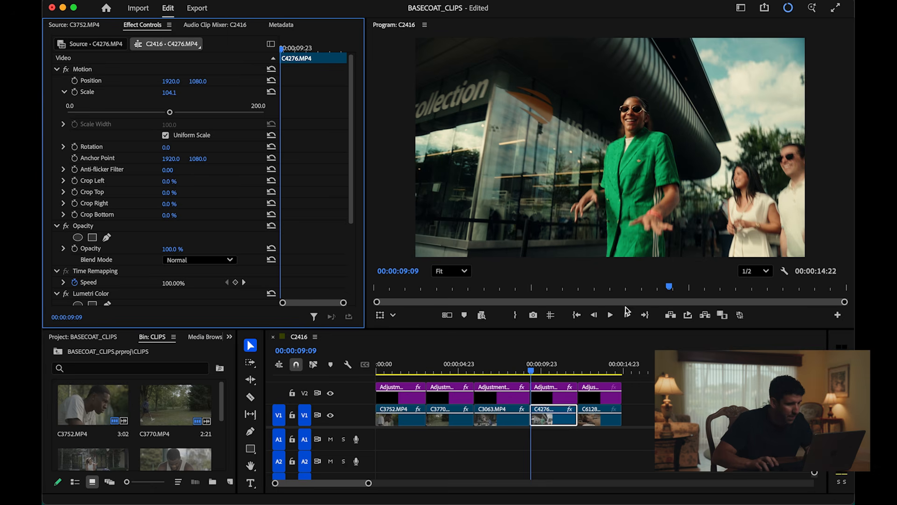
pyautogui.click(532, 373)
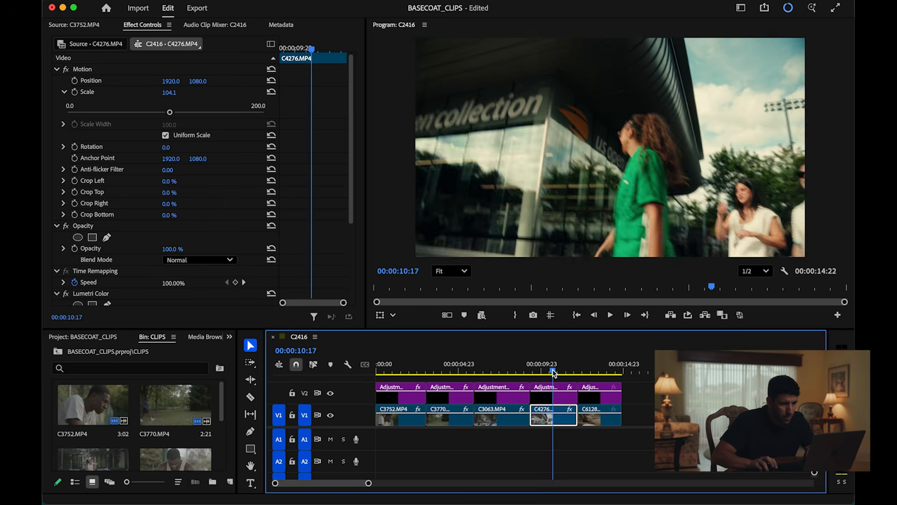
pyautogui.moveTo(568, 371); pyautogui.dragTo(537, 372)
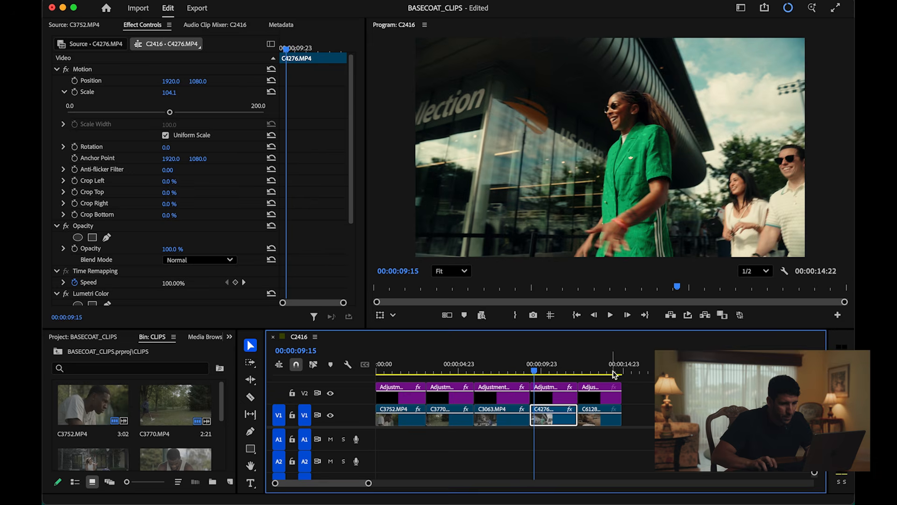
# Step: Apply BASECOAT_S-LOG3.cube as the input LUT on the adjustment layer above clip C6128.MP4
pyautogui.click(586, 370)
pyautogui.click(594, 399)
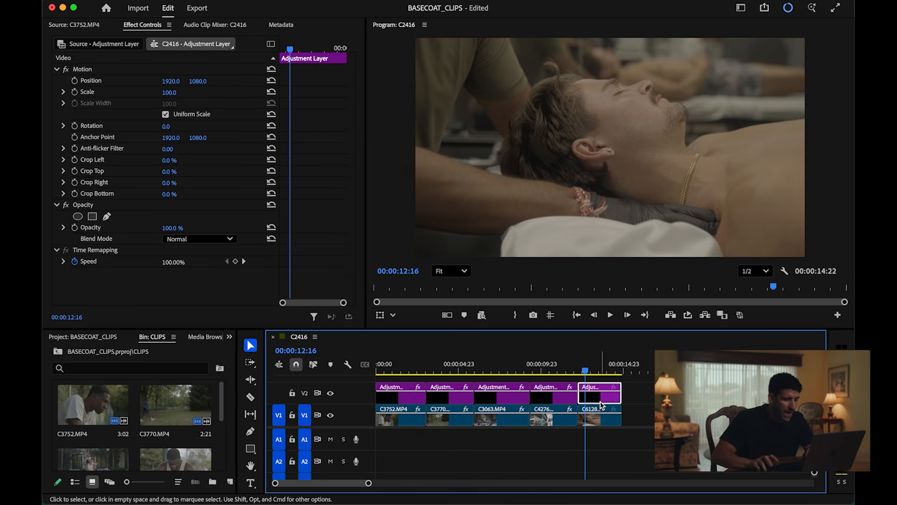
pyautogui.click(538, 1)
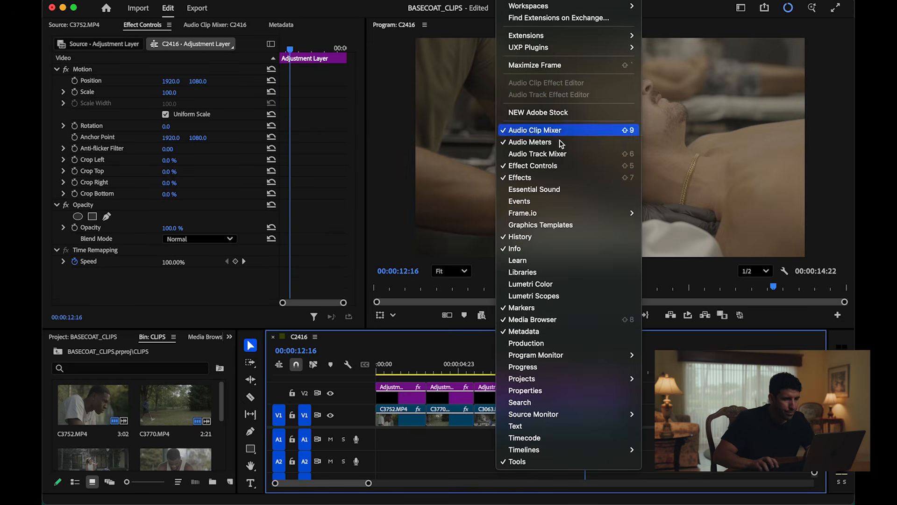
pyautogui.click(560, 285)
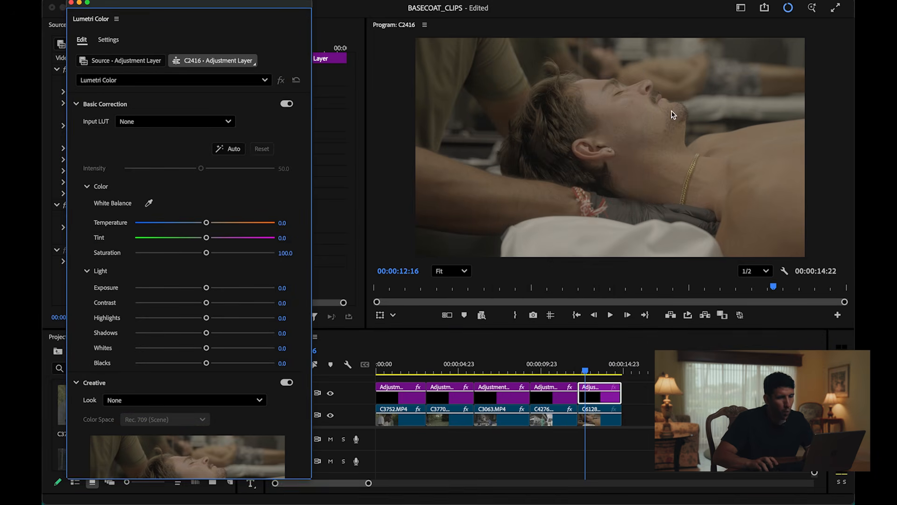
pyautogui.click(217, 121)
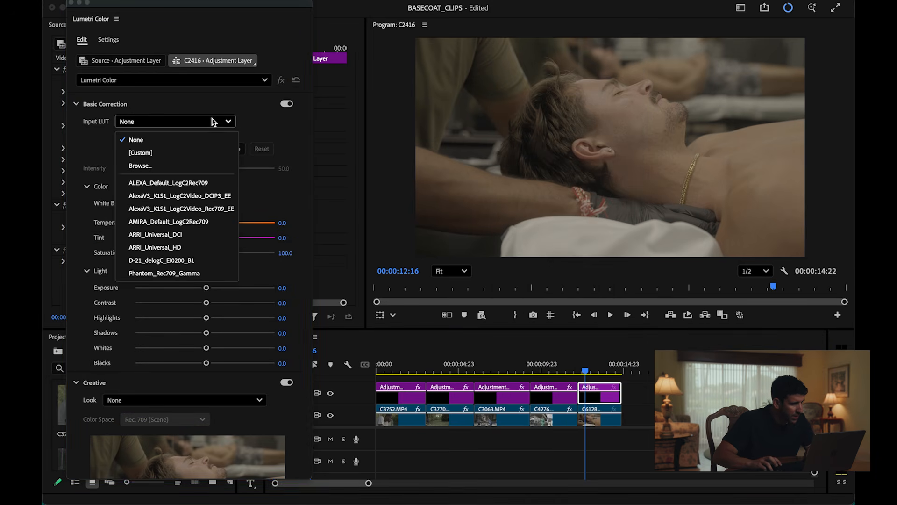
pyautogui.click(189, 166)
pyautogui.click(295, 81)
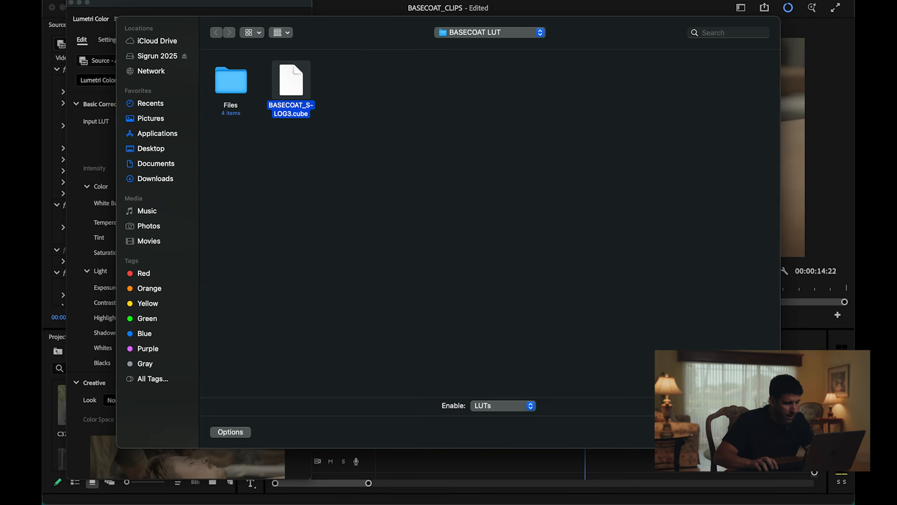
pyautogui.press('Return')
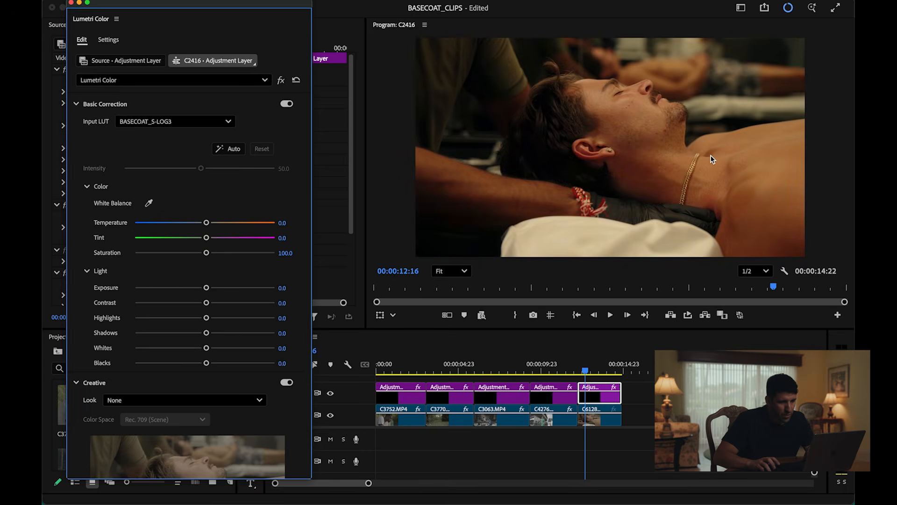
# Step: Lower the shadows of clip C6128.MP4 to -9.6 in Lumetri Color
pyautogui.click(610, 419)
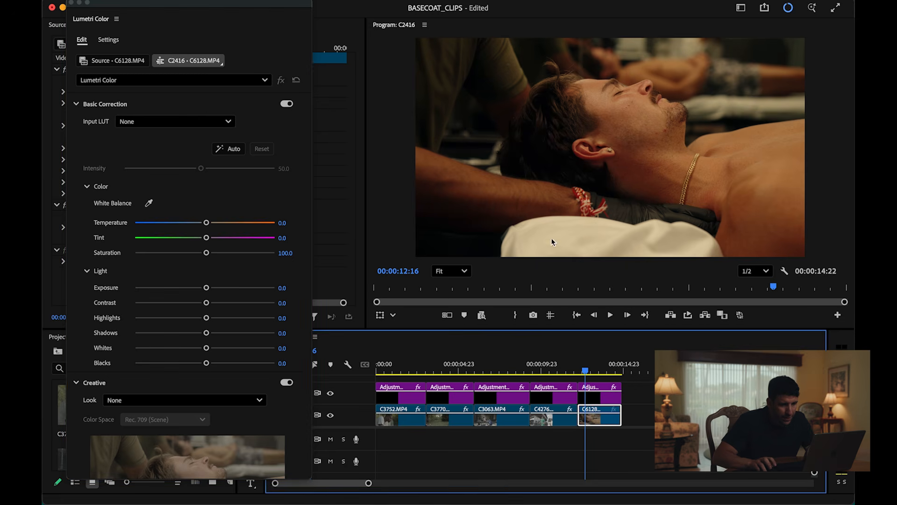
pyautogui.click(207, 253)
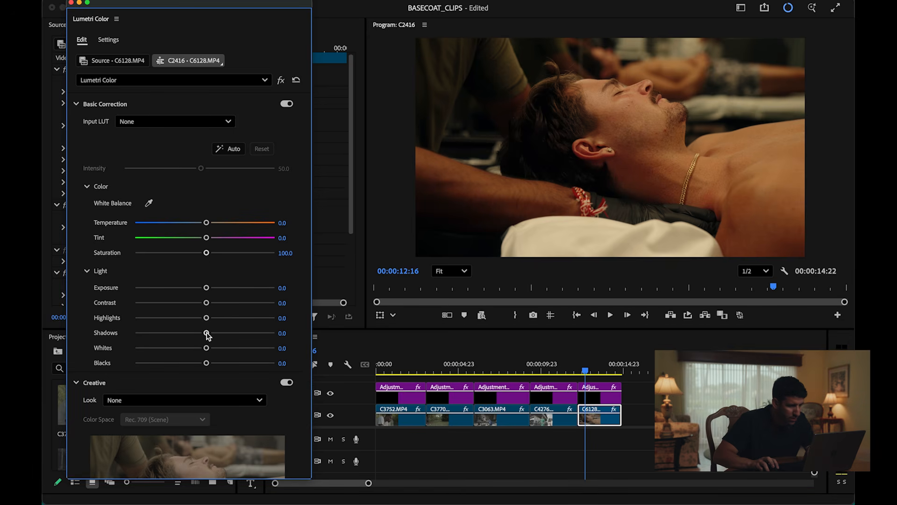
pyautogui.moveTo(207, 332); pyautogui.dragTo(202, 334)
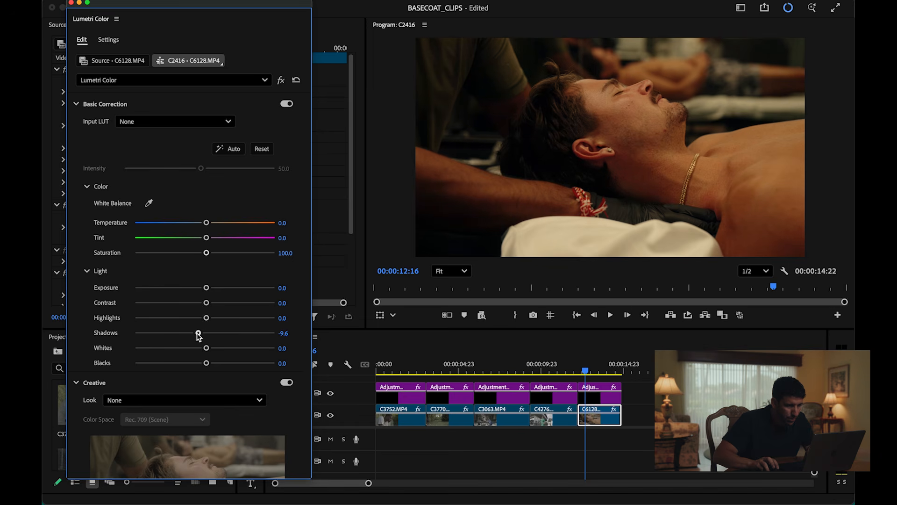
# Step: Sample the lying man's skin hue for the Hue vs Sat curve and slightly reduce its saturation on clip C6128.MP4
pyautogui.scroll(-5, 299, 332)
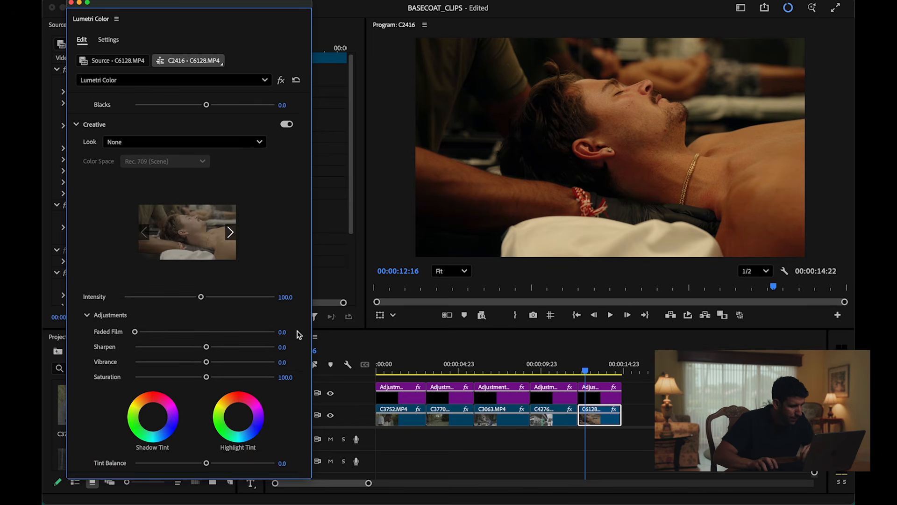
pyautogui.scroll(-10, 298, 332)
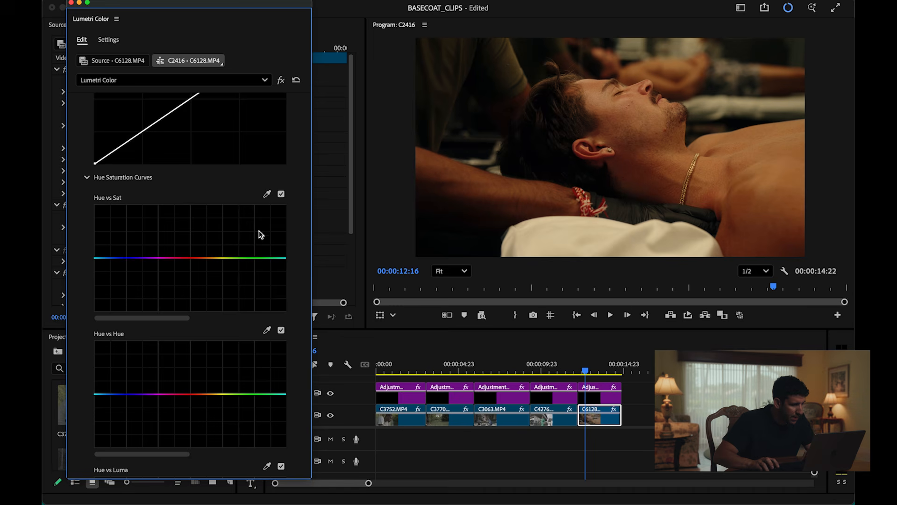
pyautogui.click(267, 195)
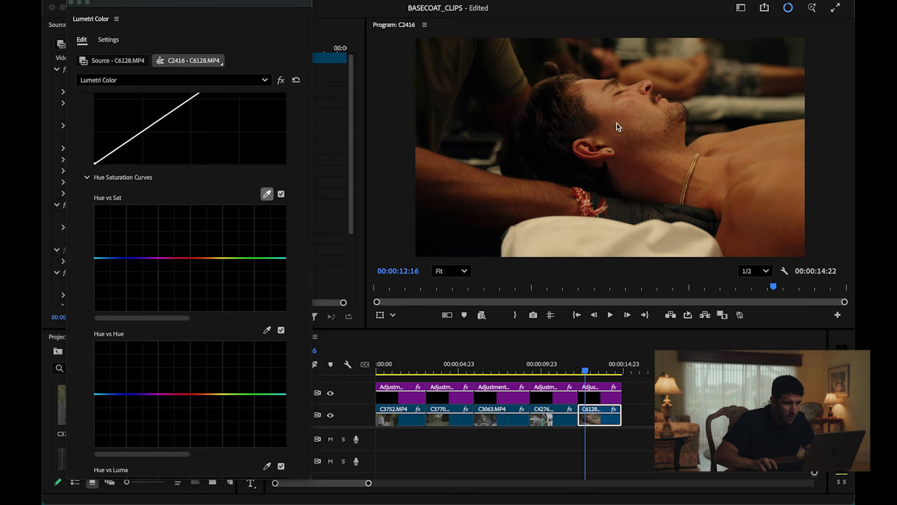
pyautogui.click(610, 126)
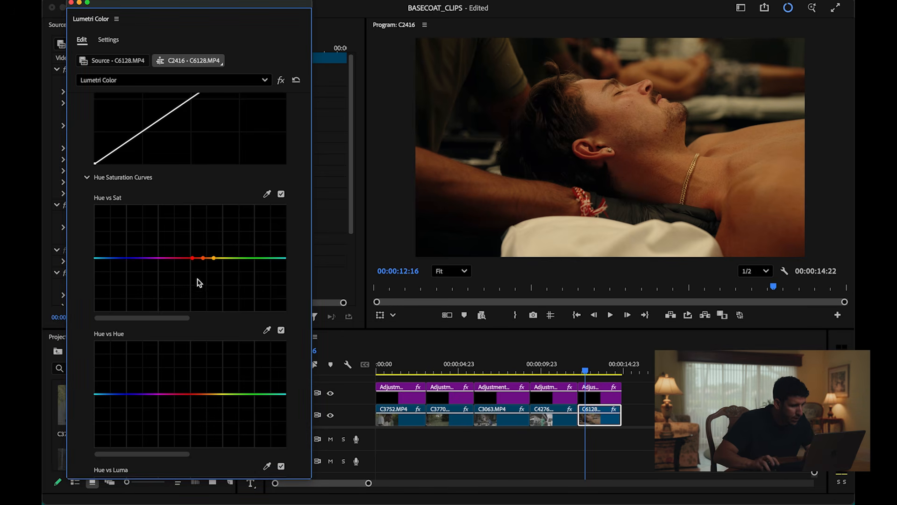
pyautogui.moveTo(203, 262); pyautogui.dragTo(202, 265)
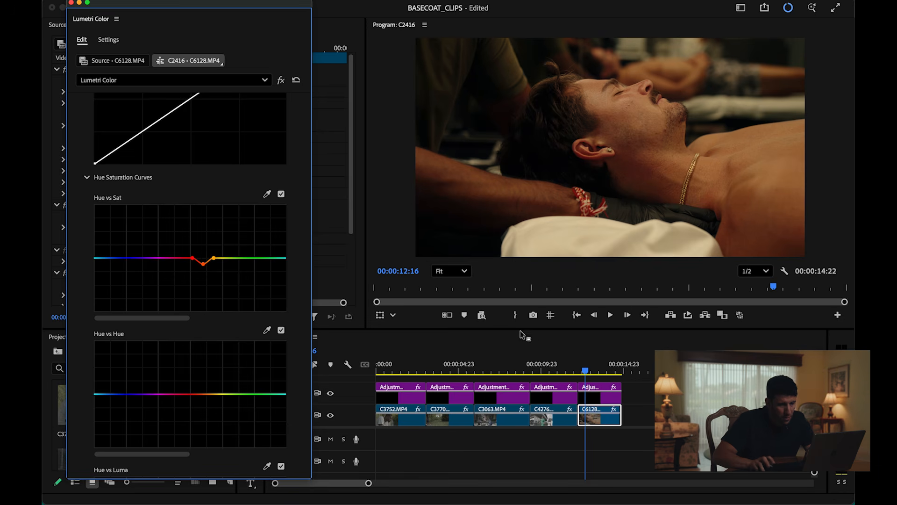
# Step: Review the graded C6128.MP4 shot up to about 00:00:13:11 and close the floating Lumetri Color window
pyautogui.press('space')
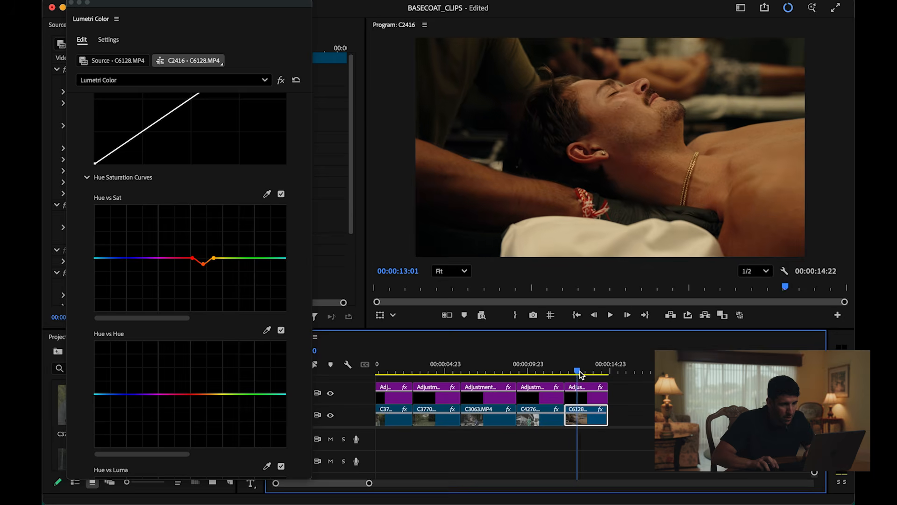
pyautogui.moveTo(581, 372)
pyautogui.mouseDown()
pyautogui.moveTo(573, 376)
pyautogui.moveTo(586, 373)
pyautogui.mouseUp()
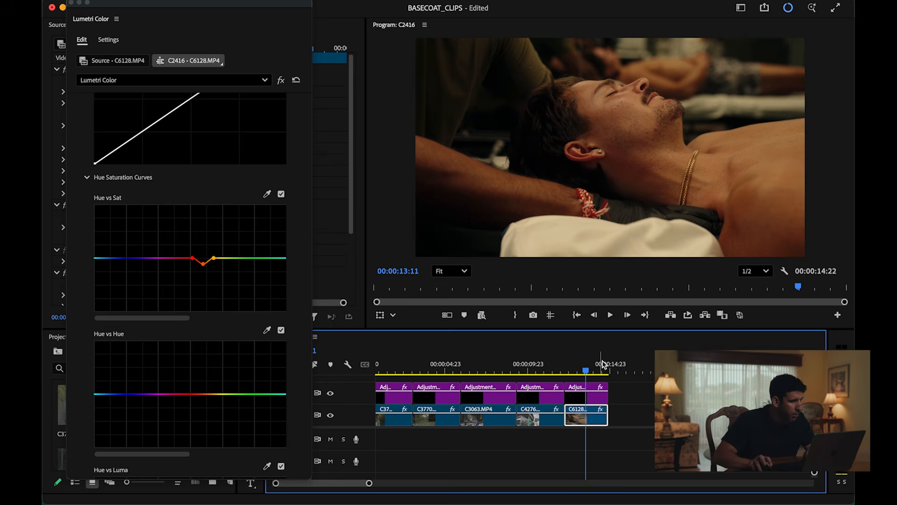
pyautogui.click(72, 2)
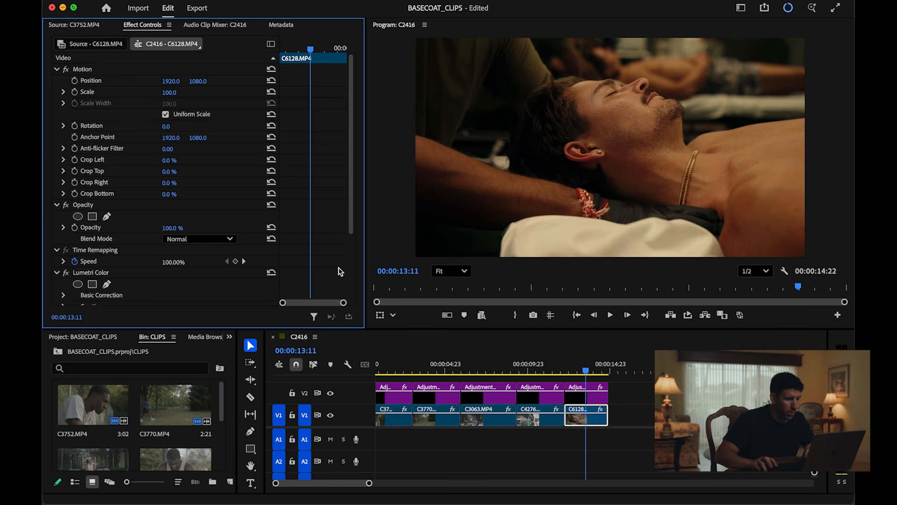
pyautogui.moveTo(74, 7)
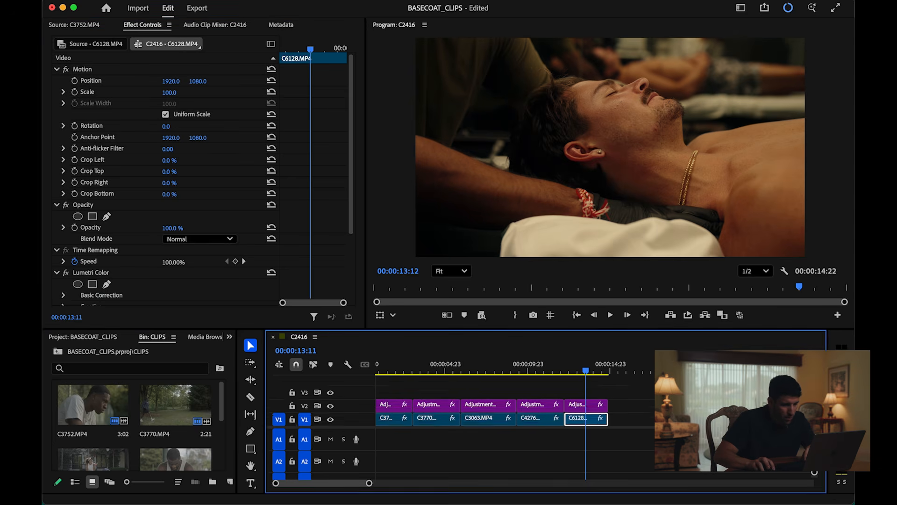
# Step: Create a new adjustment layer at 3840 x 2160, 23.976 fps with square pixels in the CLIPS bin
pyautogui.press('super+minus')
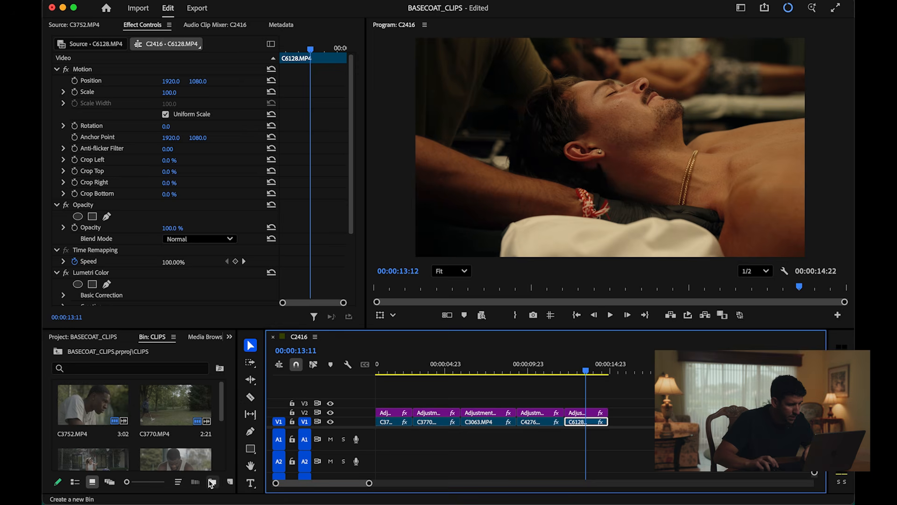
pyautogui.moveTo(223, 397)
pyautogui.mouseDown()
pyautogui.moveTo(222, 405)
pyautogui.moveTo(223, 397)
pyautogui.mouseUp()
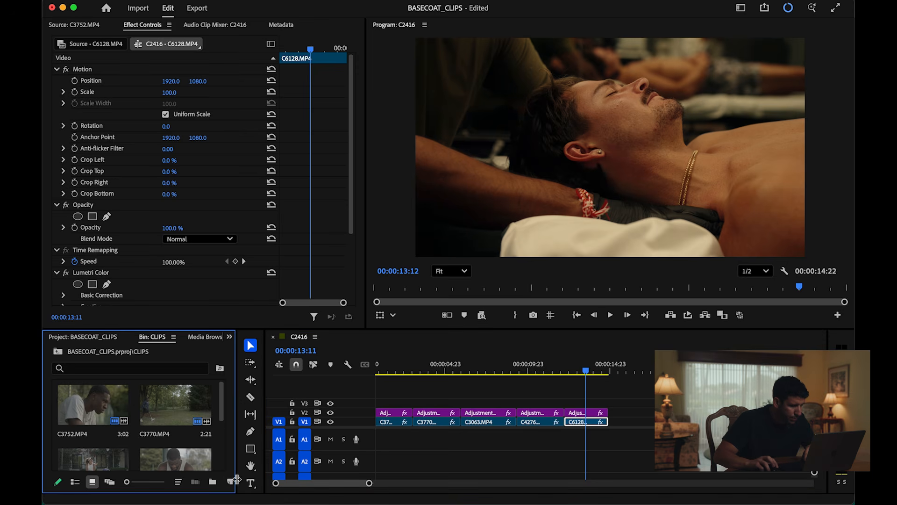
pyautogui.click(231, 488)
pyautogui.click(252, 400)
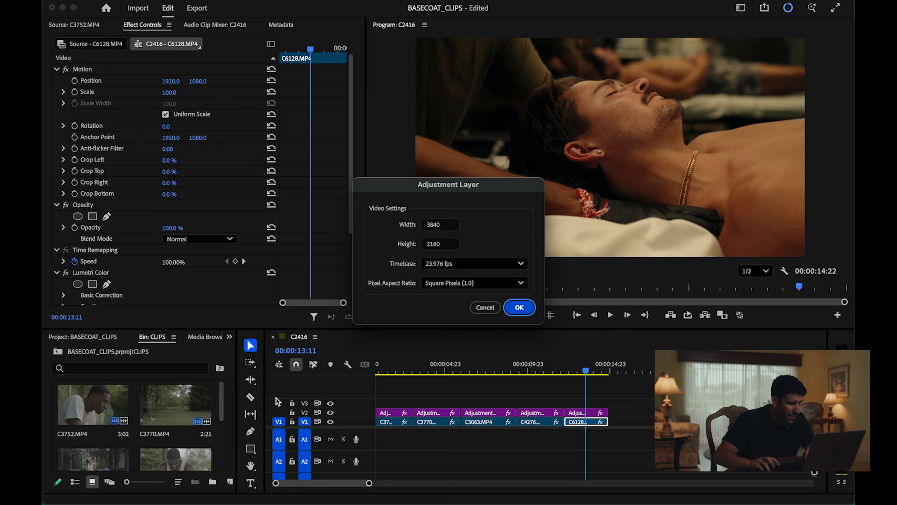
pyautogui.click(520, 307)
# Step: Place the new adjustment layer on track V3 from the sequence start and extend it to the end of the last clip
pyautogui.moveTo(93, 441); pyautogui.dragTo(374, 405)
pyautogui.moveTo(436, 408); pyautogui.dragTo(608, 408)
pyautogui.click(575, 406)
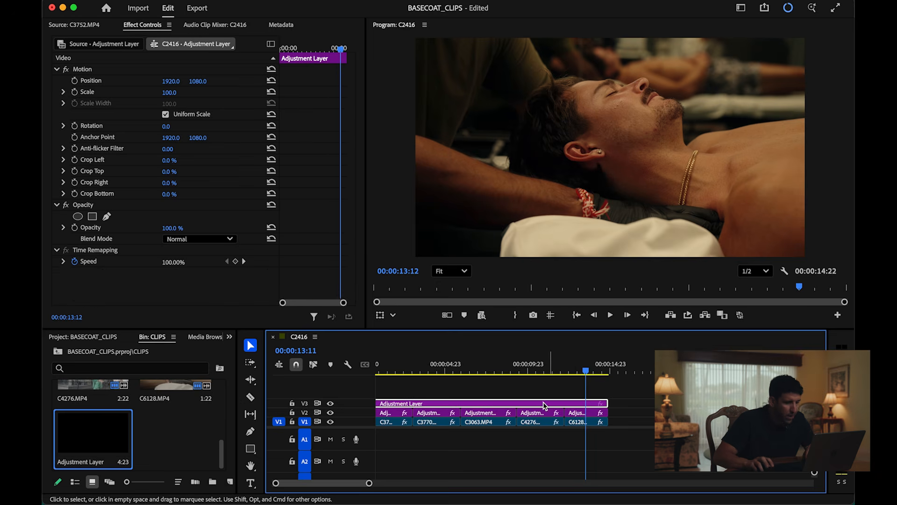
# Step: Find the Dehancer Pro v7.3.6 effect by searching for "deh" and apply it to the V3 adjustment layer
pyautogui.click(229, 338)
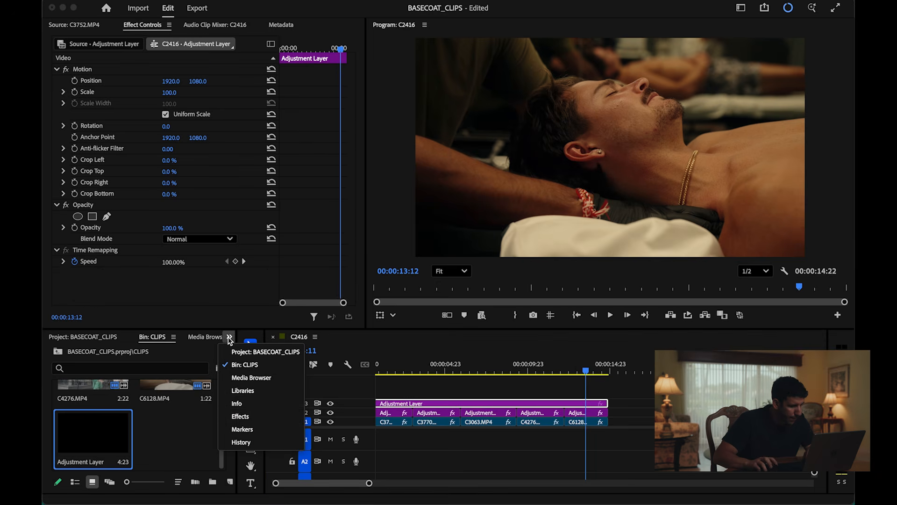
pyautogui.click(242, 416)
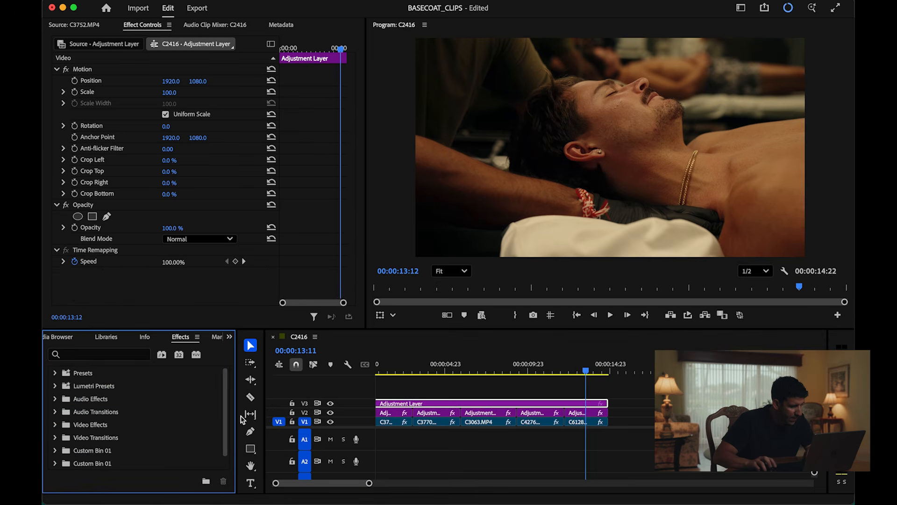
pyautogui.click(111, 355)
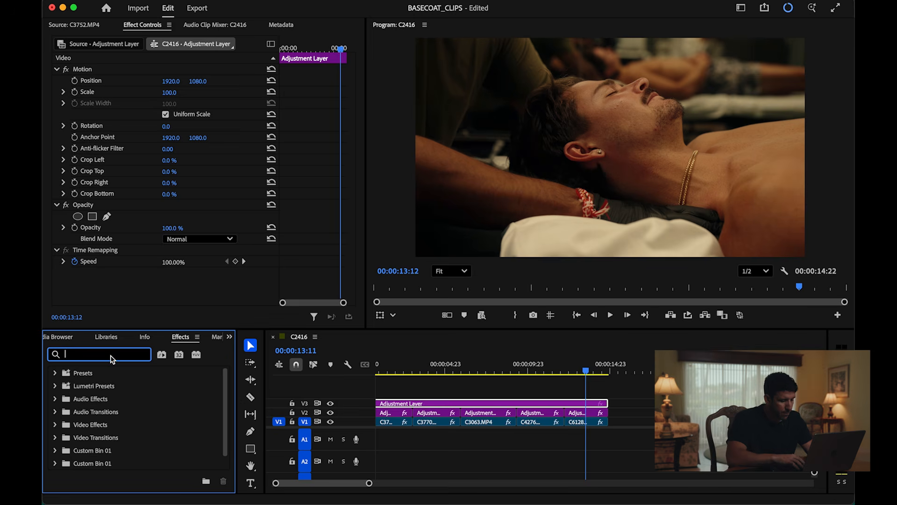
pyautogui.write('deh')
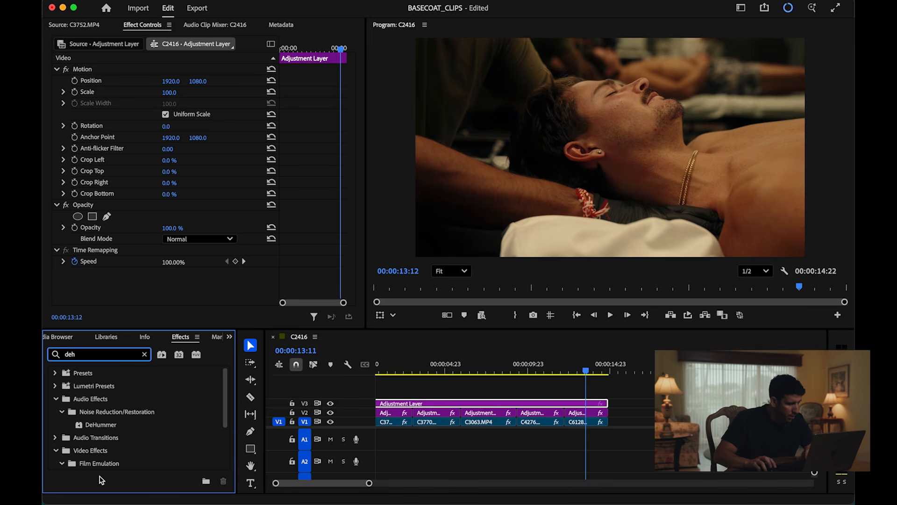
pyautogui.scroll(-3, 120, 446)
pyautogui.moveTo(98, 427); pyautogui.dragTo(81, 178)
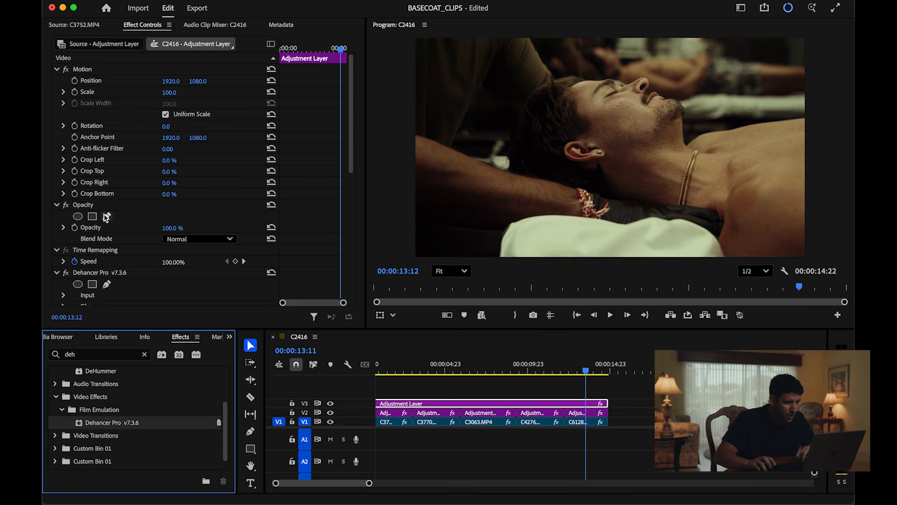
# Step: Disable the Film and Print sections of Dehancer Pro on the V3 adjustment layer
pyautogui.scroll(-5, 96, 206)
pyautogui.click(64, 134)
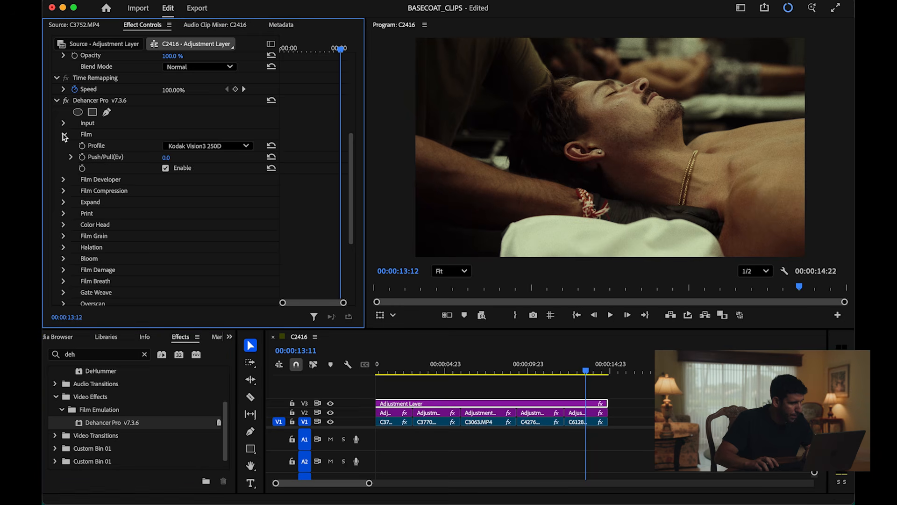
pyautogui.click(165, 169)
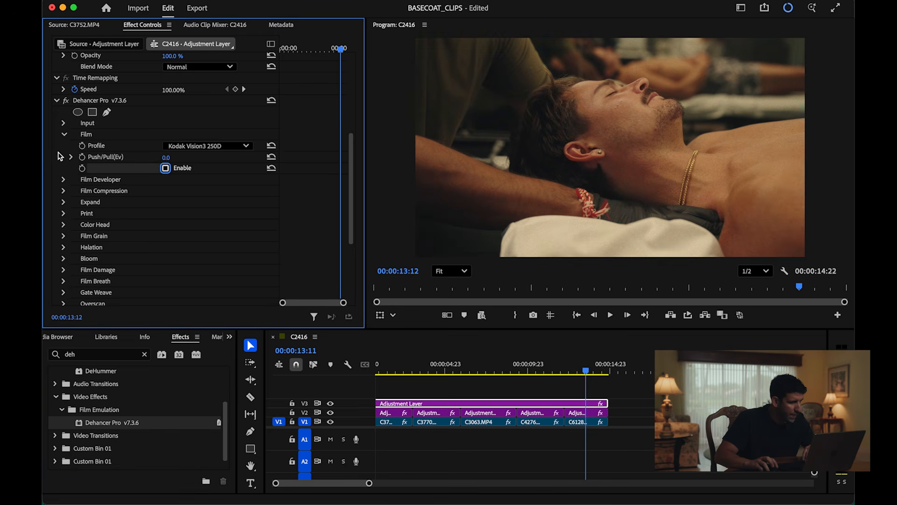
pyautogui.click(64, 134)
pyautogui.click(62, 180)
pyautogui.click(165, 270)
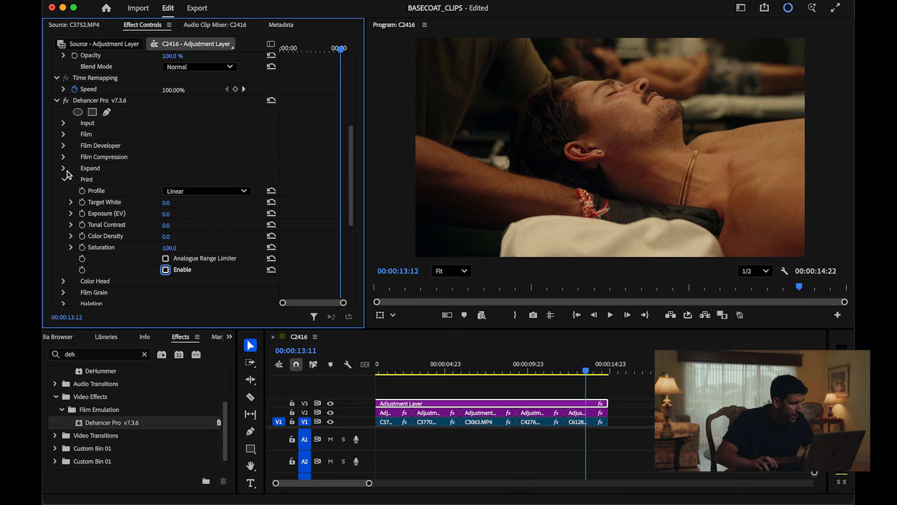
pyautogui.click(64, 180)
pyautogui.scroll(-1, 141, 199)
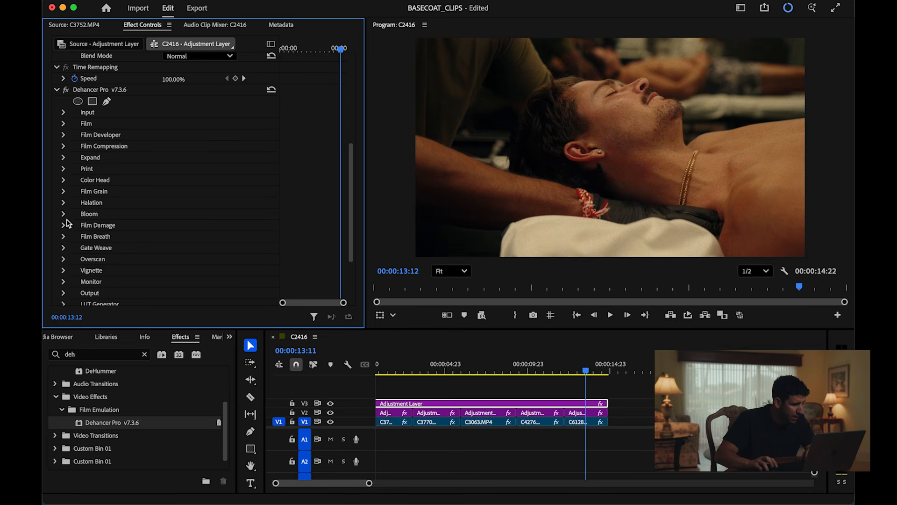
# Step: Show the Film Grain settings and examine the grain in an enlarged program view, stepping frame by frame back to 00:00:12:15
pyautogui.click(63, 192)
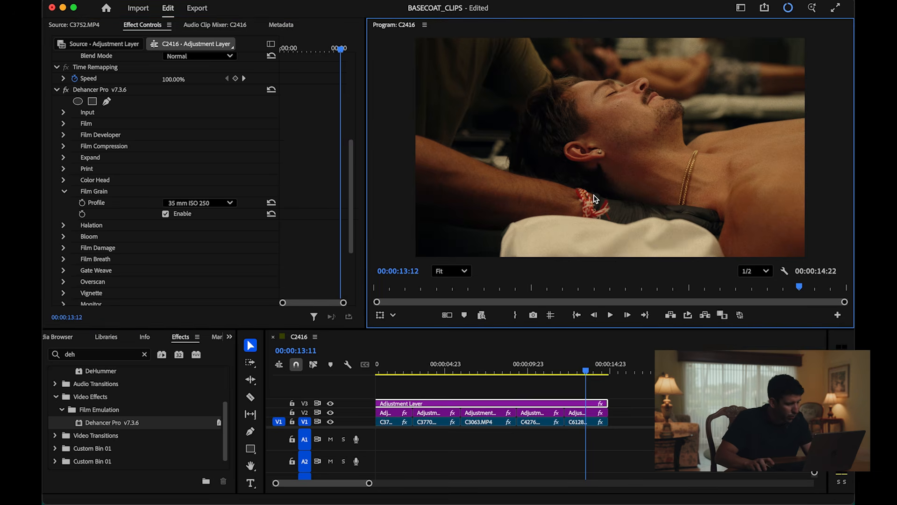
pyautogui.press('`')
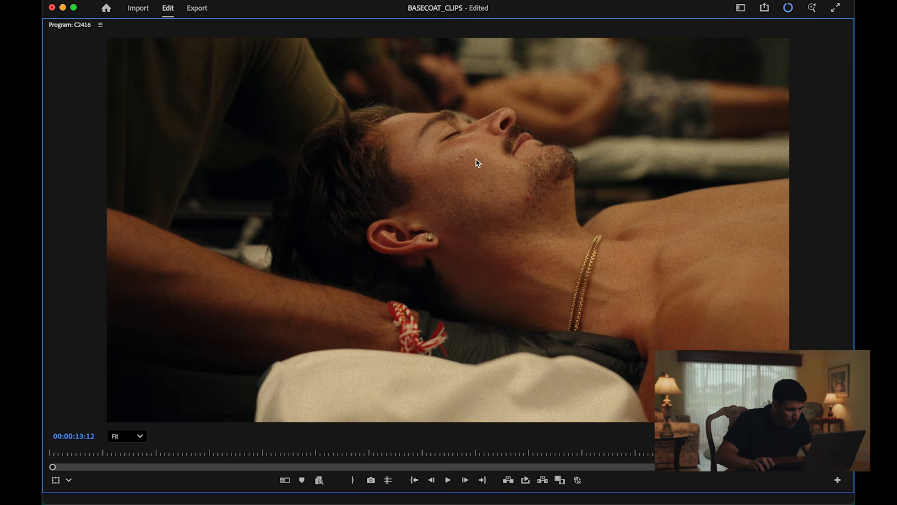
pyautogui.press('Left')
pyautogui.press('Left')
pyautogui.press('Left')
pyautogui.press('Left')
pyautogui.press('Left')
pyautogui.press('Left')
pyautogui.press('Left')
pyautogui.press('Left')
pyautogui.press('Left')
pyautogui.press('Left')
pyautogui.press('Left')
pyautogui.press('Left')
pyautogui.press('Left')
pyautogui.press('Left')
pyautogui.press('Left')
pyautogui.press('Left')
pyautogui.press('Left')
pyautogui.press('Left')
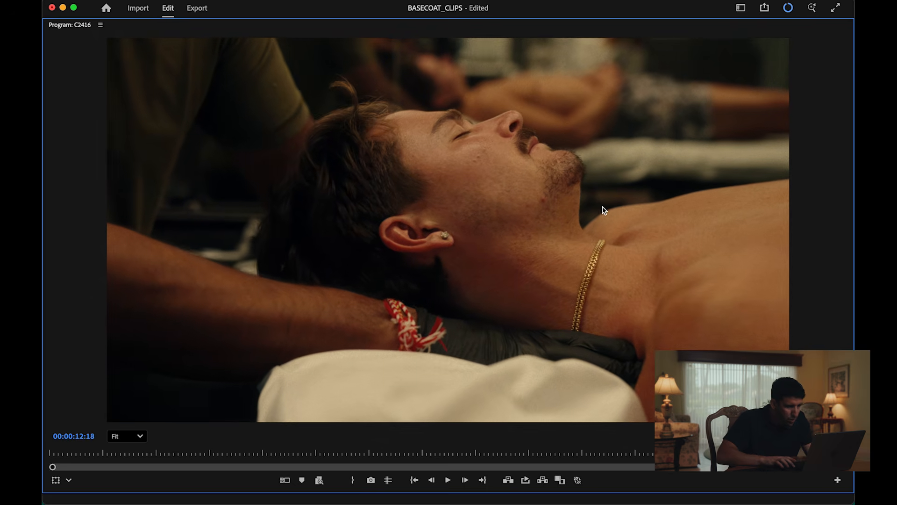
pyautogui.press('Left')
pyautogui.press('Left')
pyautogui.press('Left')
pyautogui.press('`')
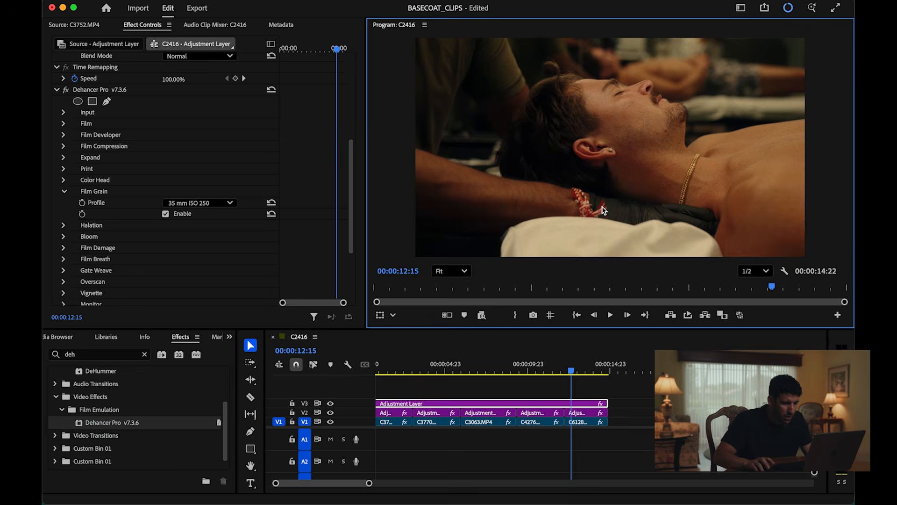
# Step: Show the whole sequence in the timeline and move the playhead to 00:00:12:23 in the last clip
pyautogui.press('-')
pyautogui.press('-')
pyautogui.press('-')
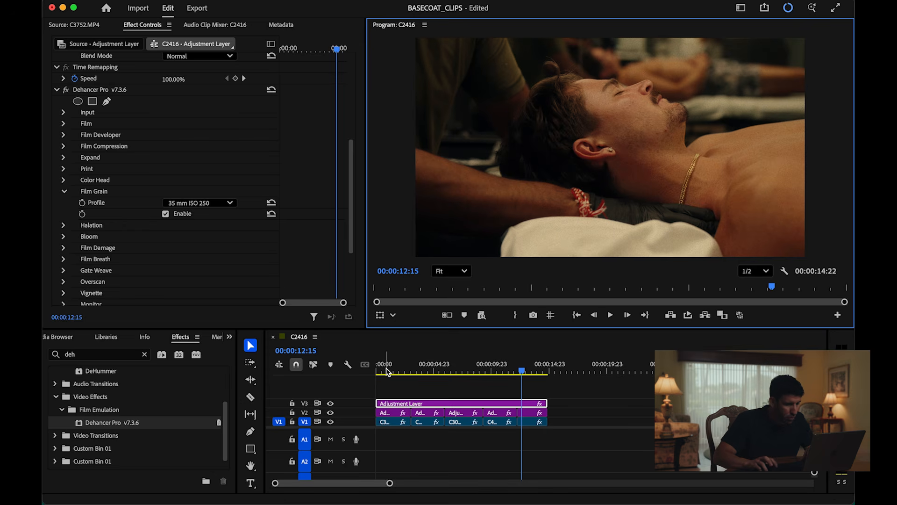
pyautogui.click(529, 370)
pyautogui.moveTo(530, 370); pyautogui.dragTo(527, 370)
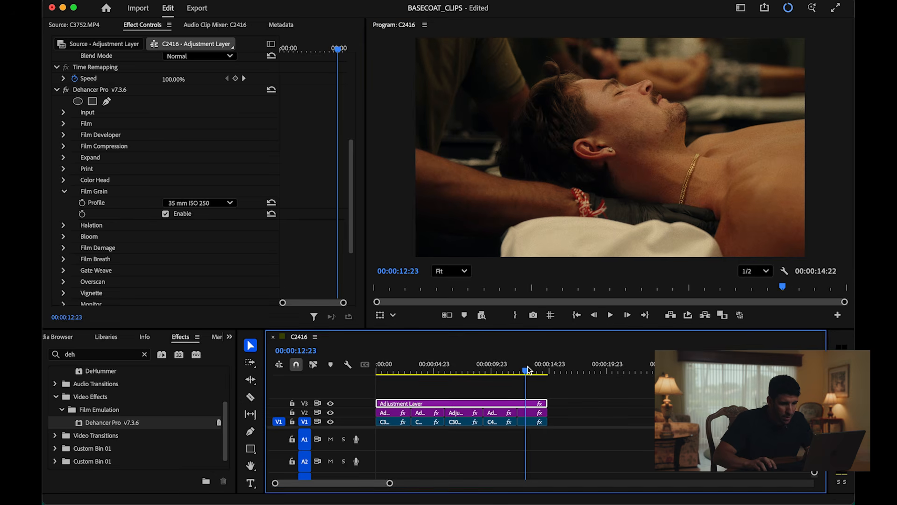